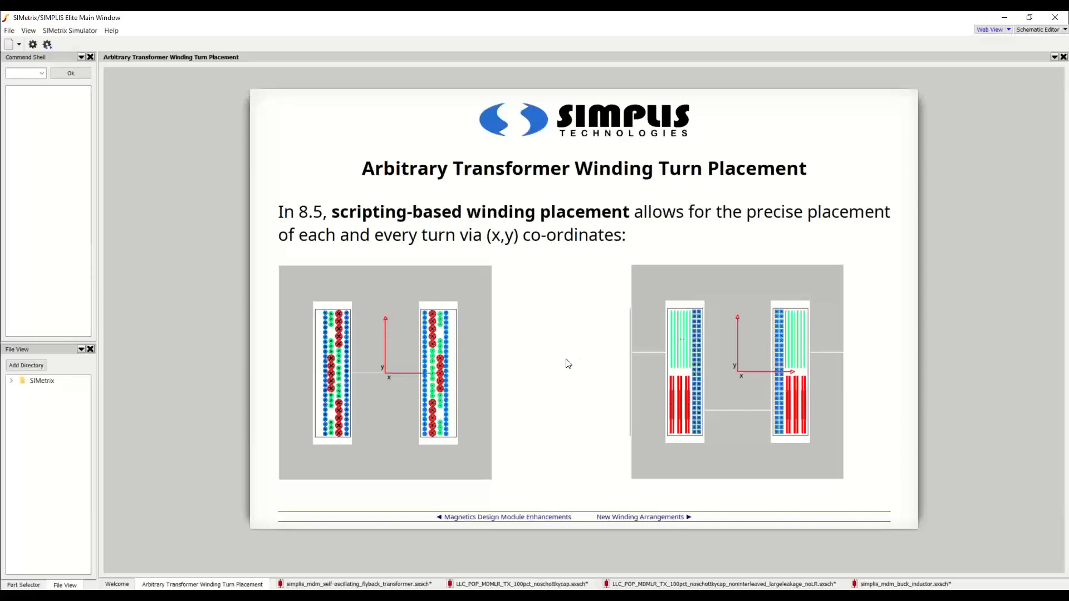
Open transformer TX1 from the self-oscillating flyback schematic in the Magnetics Design Module and enlarge its winding preview
left_click(644, 517)
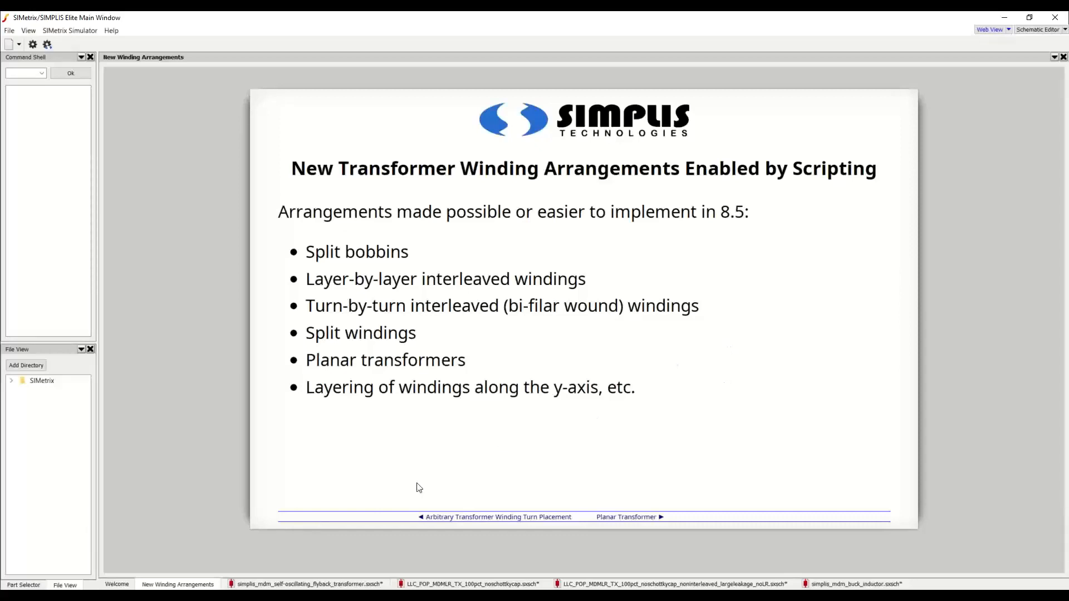
left_click(359, 584)
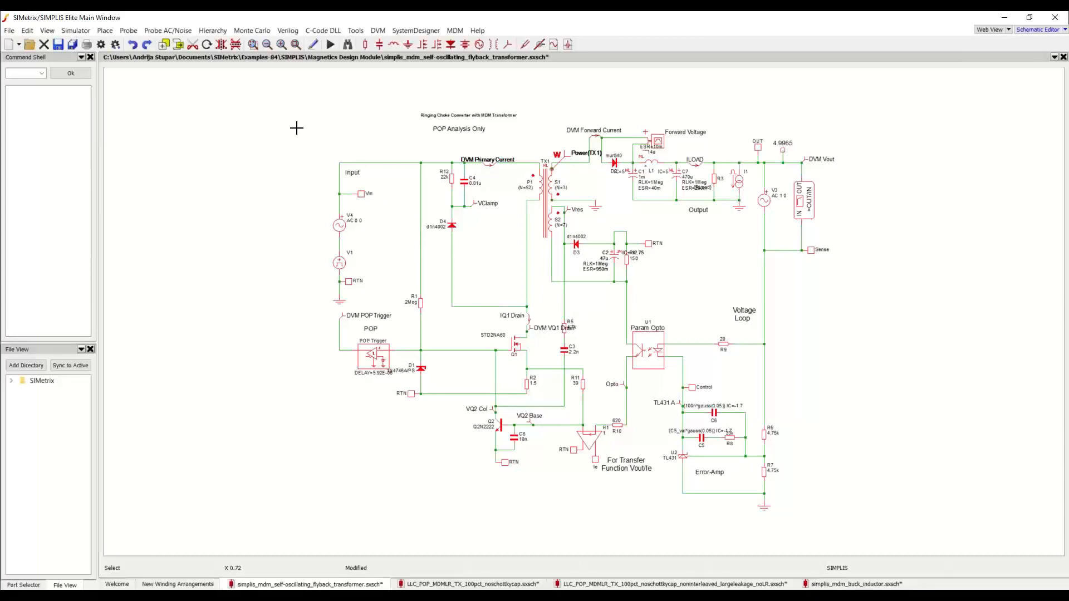
double_click(548, 206)
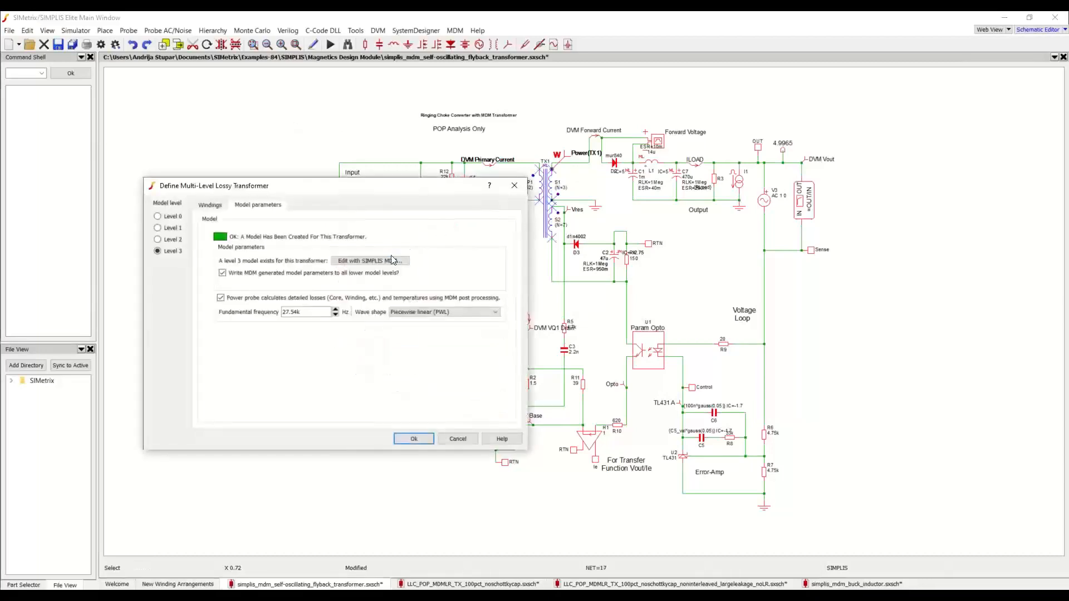
left_click(397, 261)
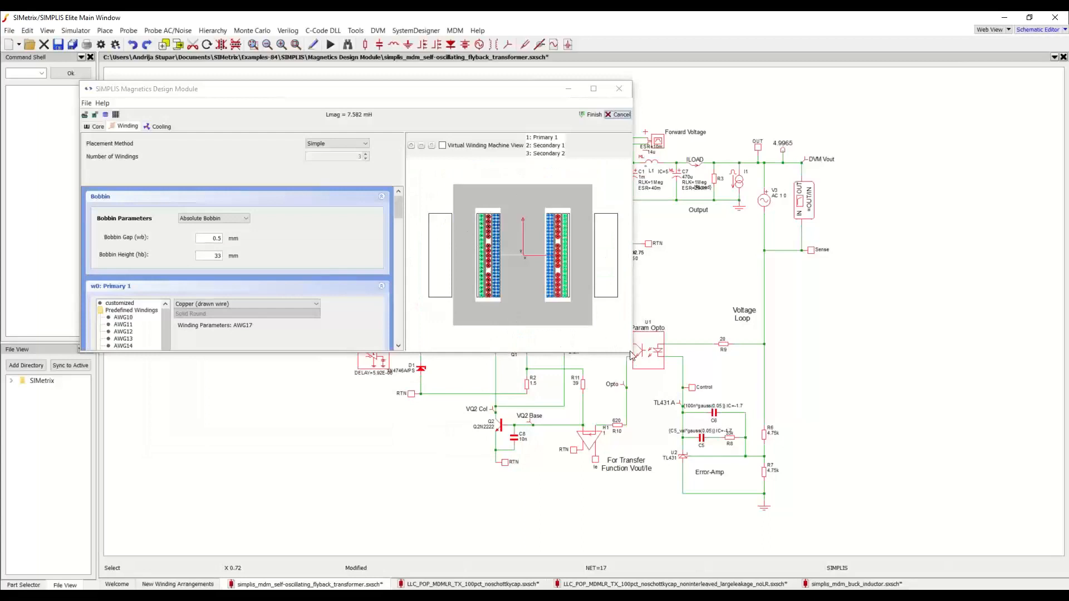
left_click_drag(632, 351, 724, 422)
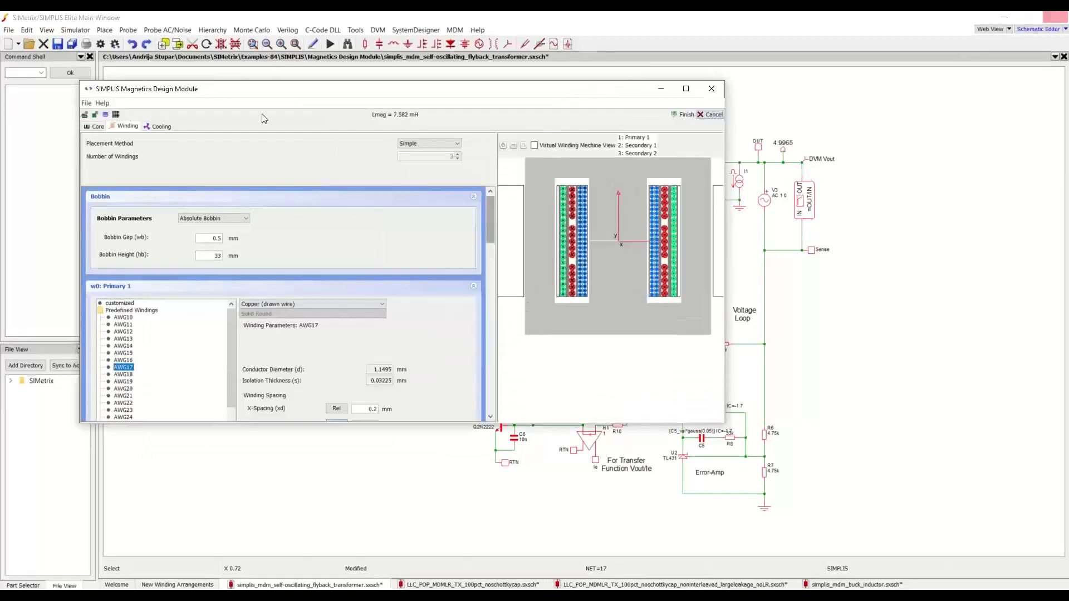
left_click_drag(497, 321, 433, 322)
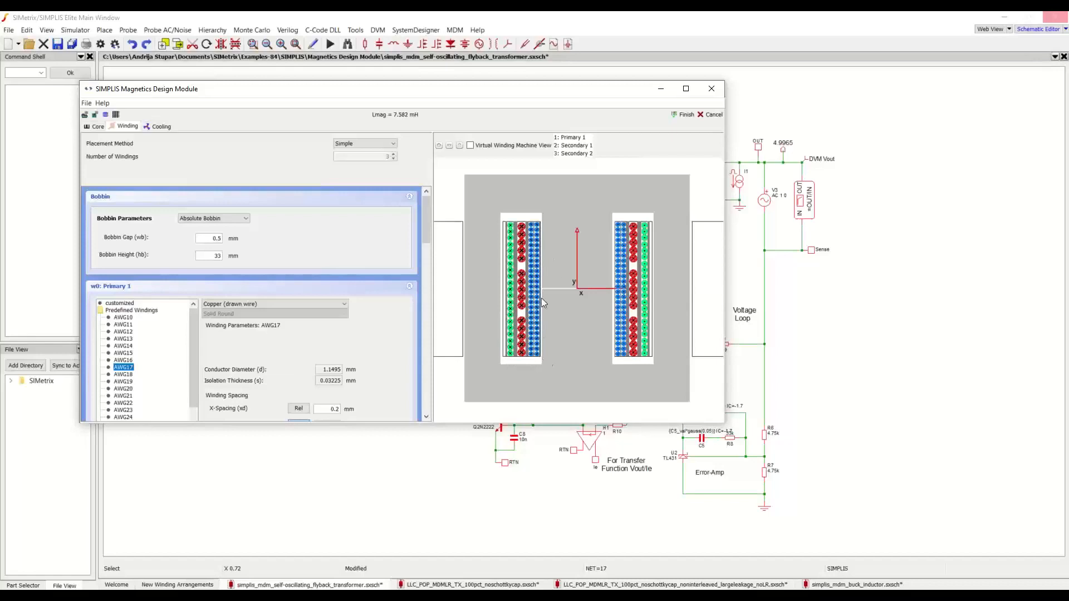
Set the winding placement method of TX1 to Scripting
scroll(426, 240, "down", 3)
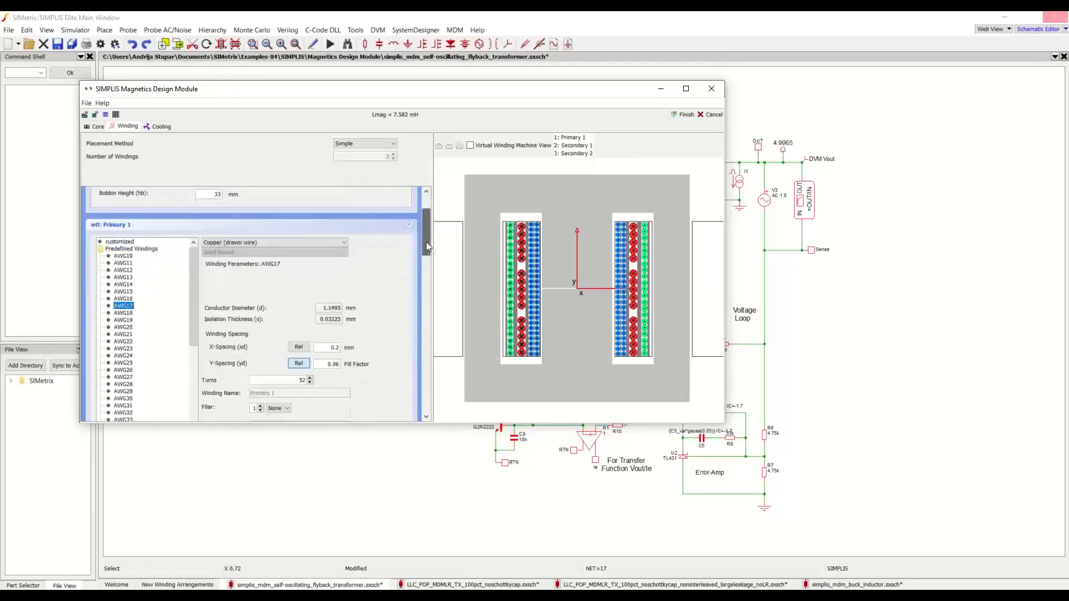
left_click(366, 143)
left_click(346, 160)
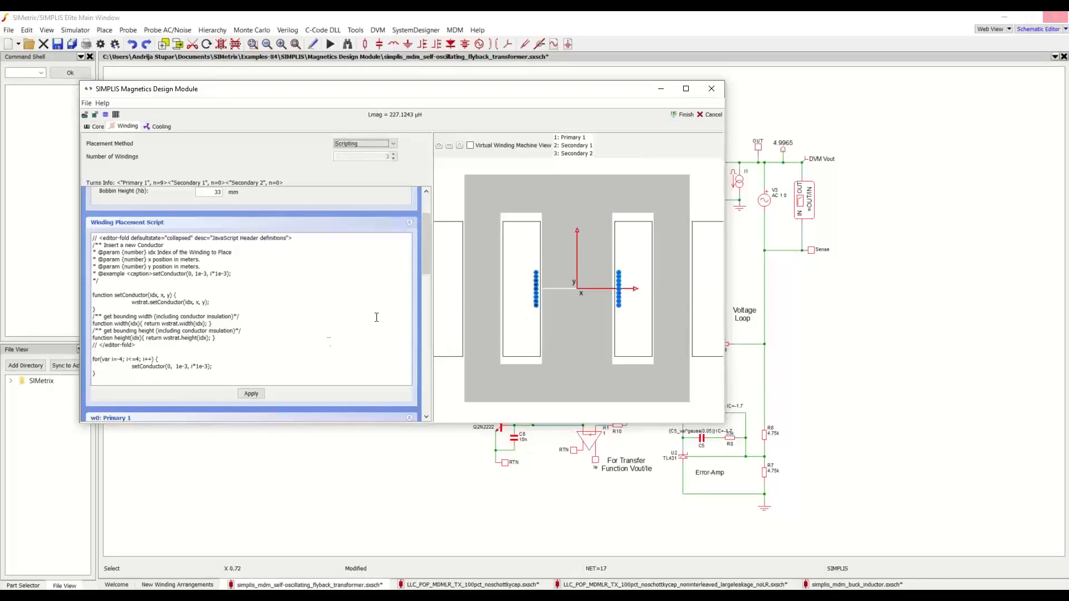
Change the loop's y position for winding 0 to i*2e-3 in the placement script and apply it
left_click(201, 367)
key("BackSpace")
type("2")
left_click(259, 396)
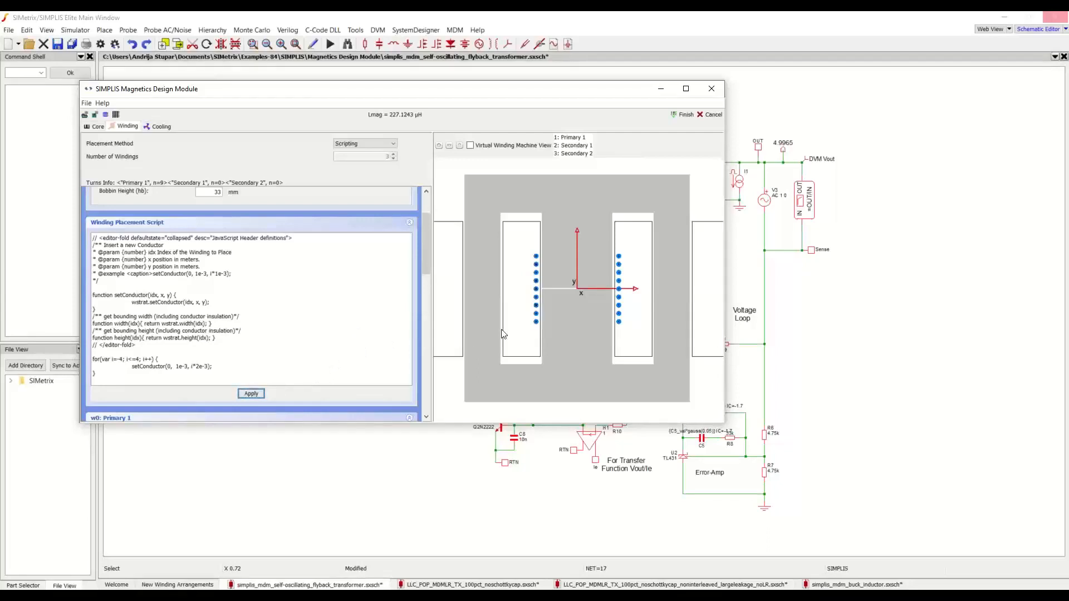
Duplicate the setConductor line from the loop onto a new line after the loop's closing brace
mouse_move(134, 368)
left_mouse_down()
mouse_move(213, 369)
mouse_move(132, 368)
left_mouse_up()
left_click(213, 368)
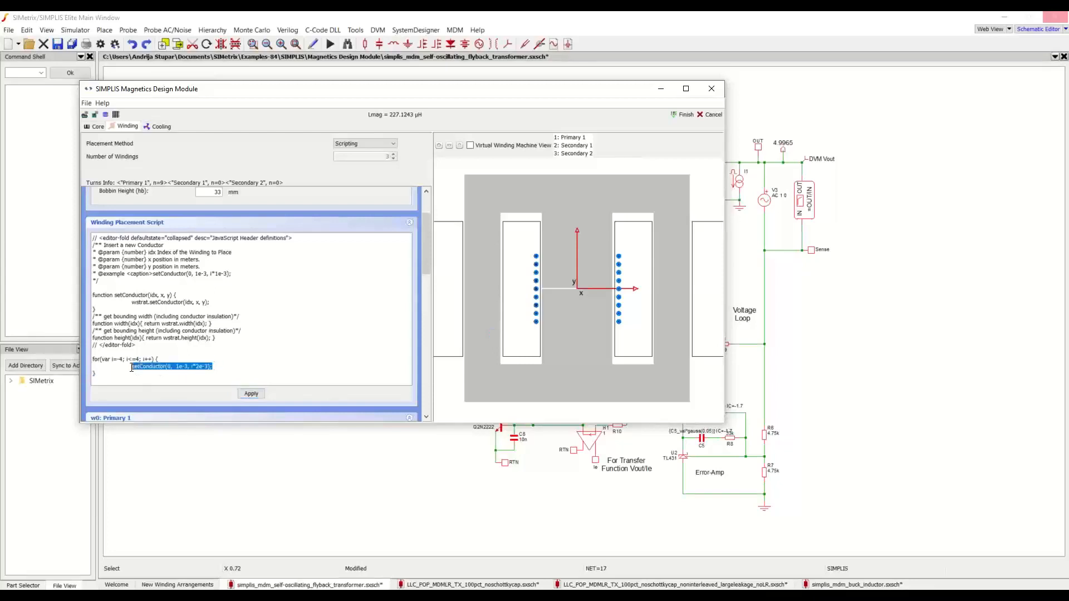
key("ctrl+c")
left_click(134, 381)
key("Return")
key("ctrl+v")
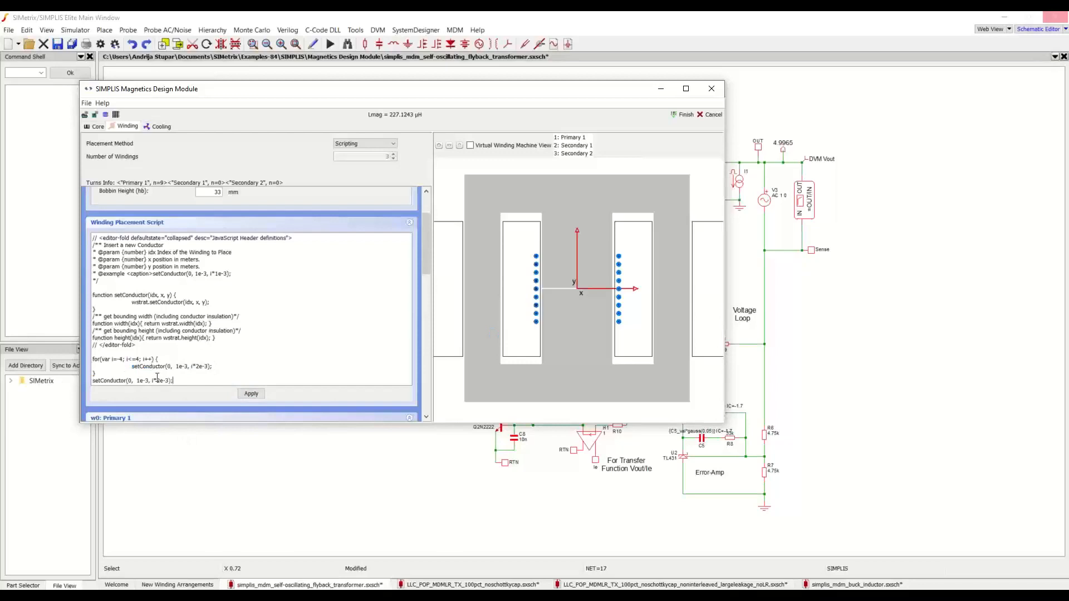
Edit the duplicated line to setConductor(1, 5e-3, 4e-3); and apply the placement script
left_click(134, 381)
key("Right")
key("Right")
key("Right")
key("Right")
key("Right")
key("BackSpace")
key("BackSpace")
key("BackSpace")
type("4")
left_click(257, 393)
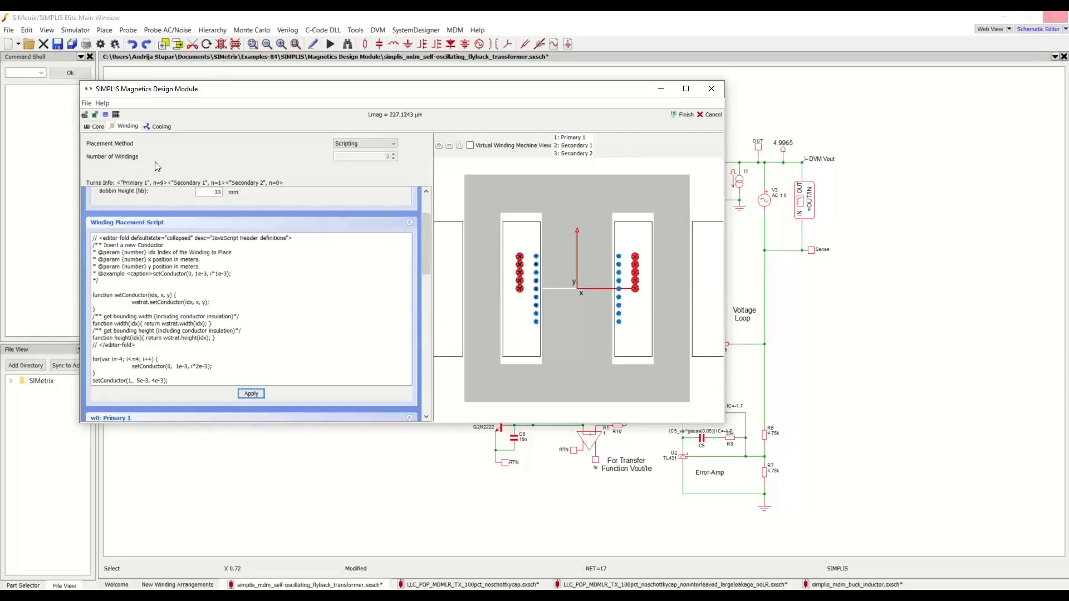
Load the saved planar transformer design with scripted winding placement and enlarge the preview of its windings
left_click(87, 115)
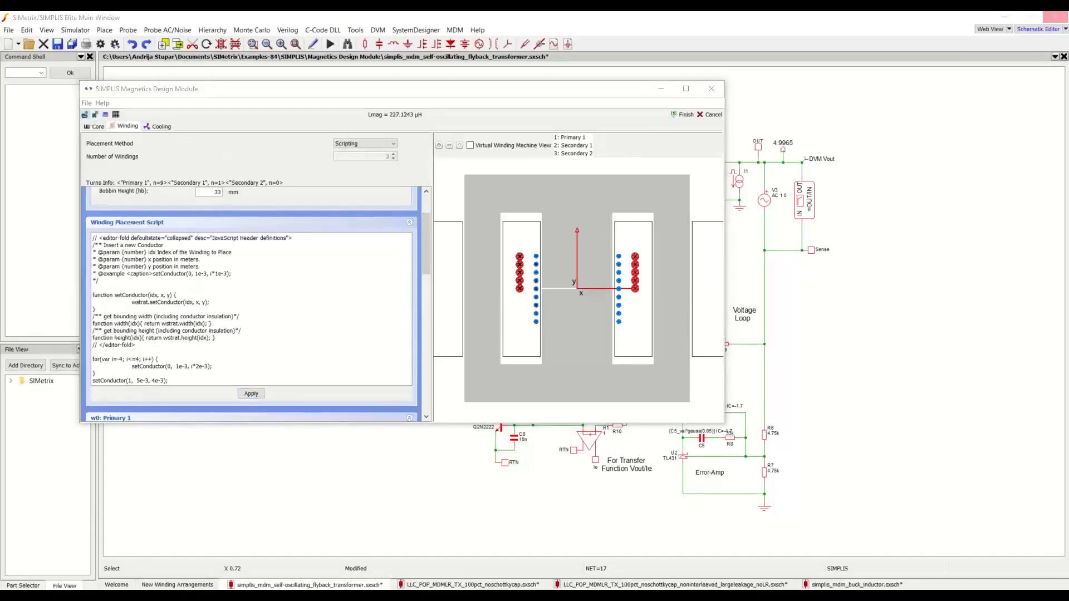
left_click(971, 265)
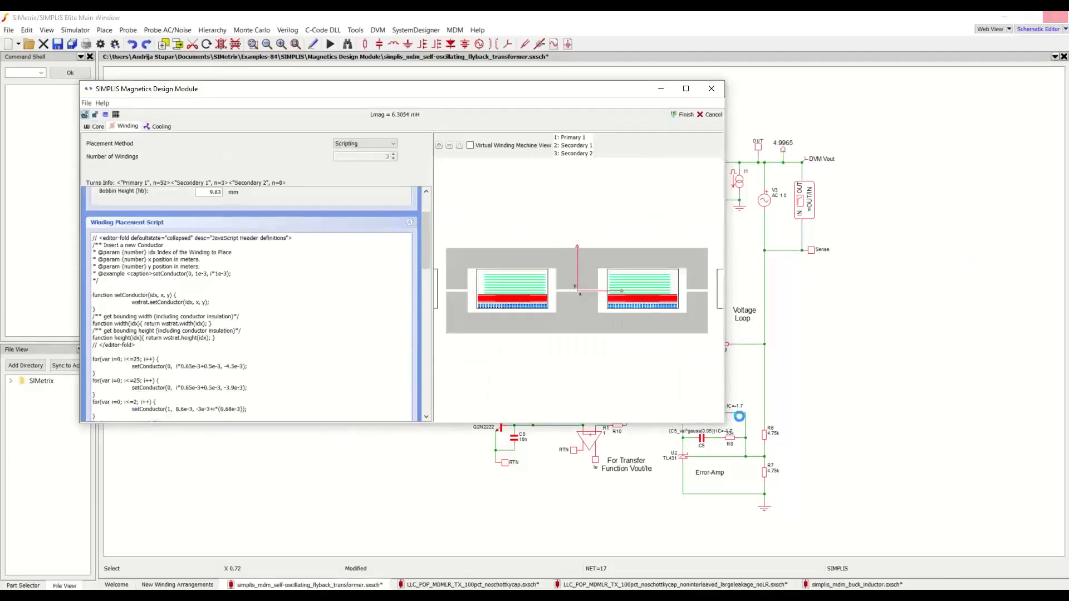
left_click_drag(725, 422, 852, 492)
left_click_drag(560, 372, 483, 373)
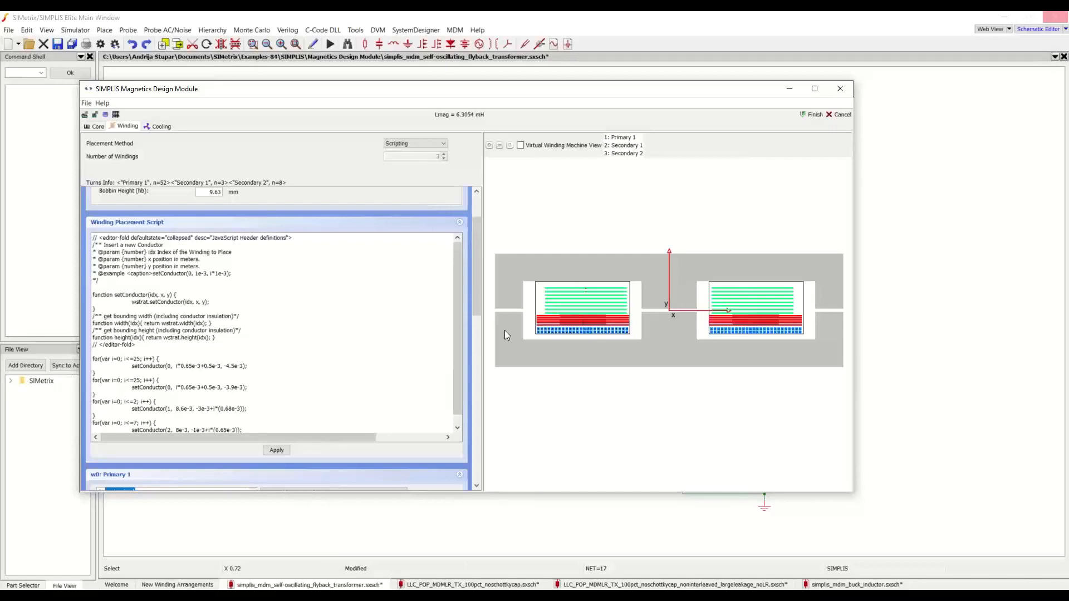
scroll(527, 330, "up", 8)
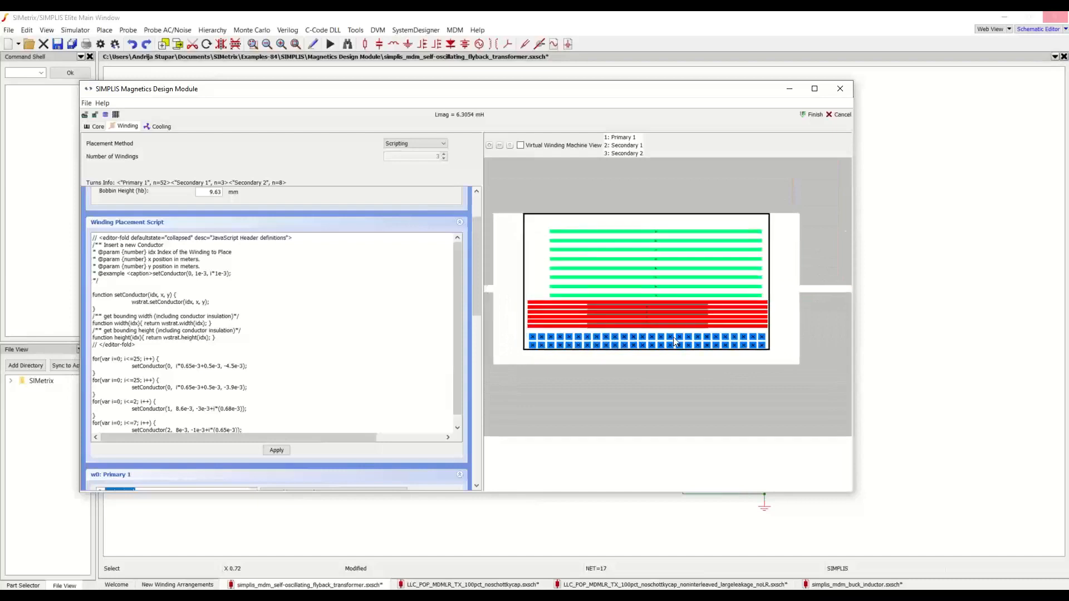
scroll(745, 342, "down", 2)
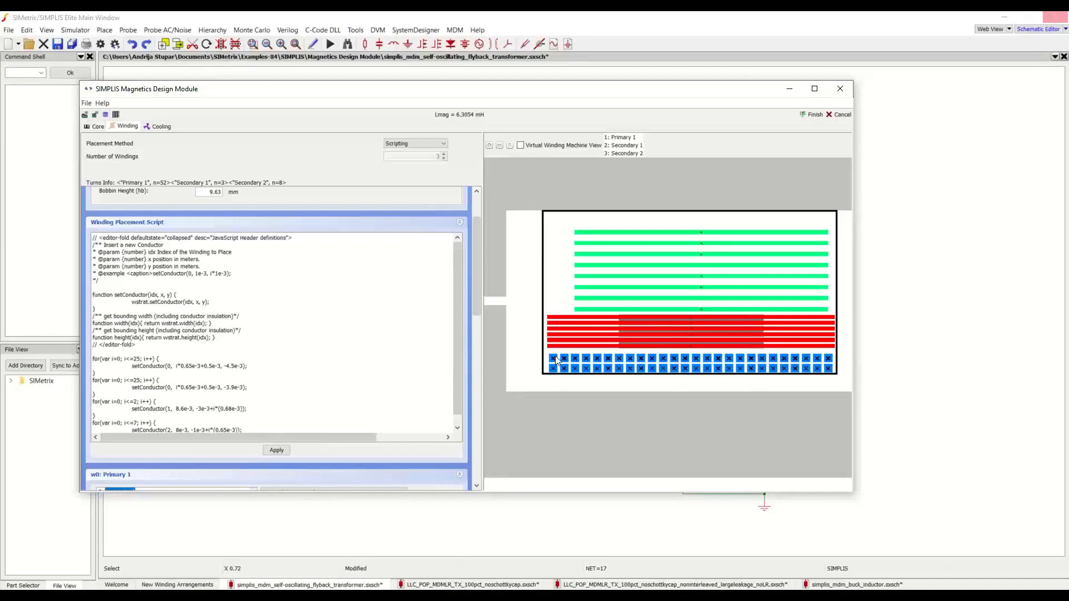
scroll(589, 320, "up", 2)
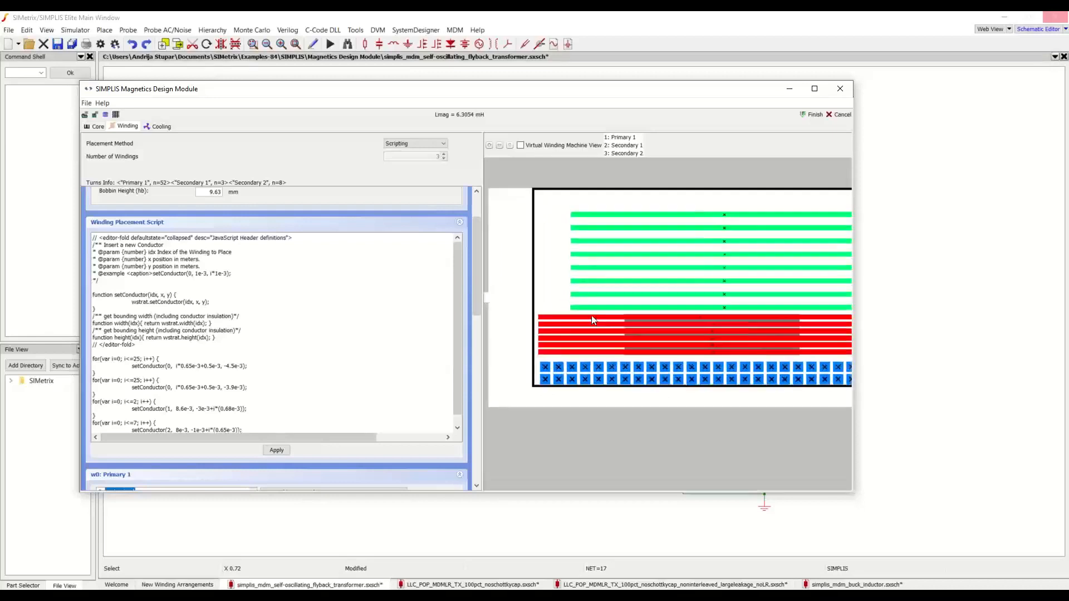
left_click_drag(590, 319, 547, 329)
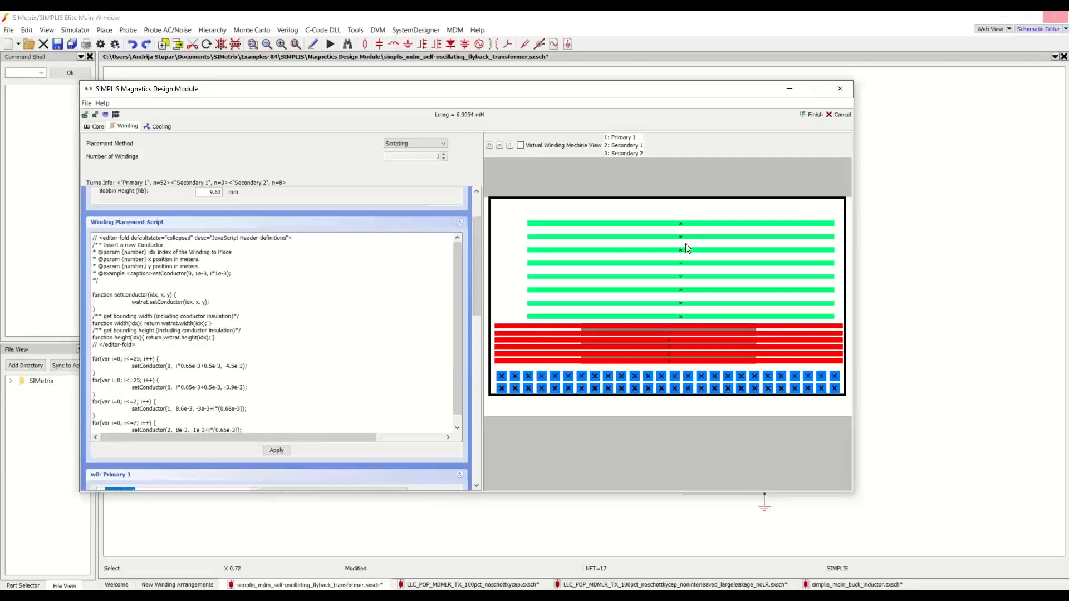
scroll(684, 245, "down", 5)
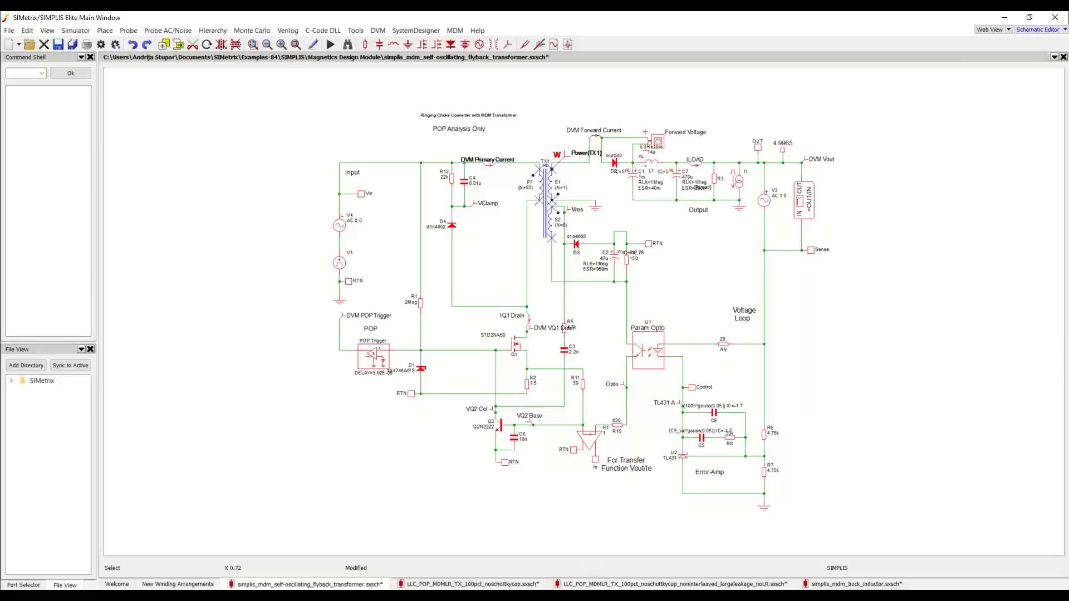
Bring up the MDM results for TX1 and examine the losses by component and the loss density across the windings
key("alt+Tab")
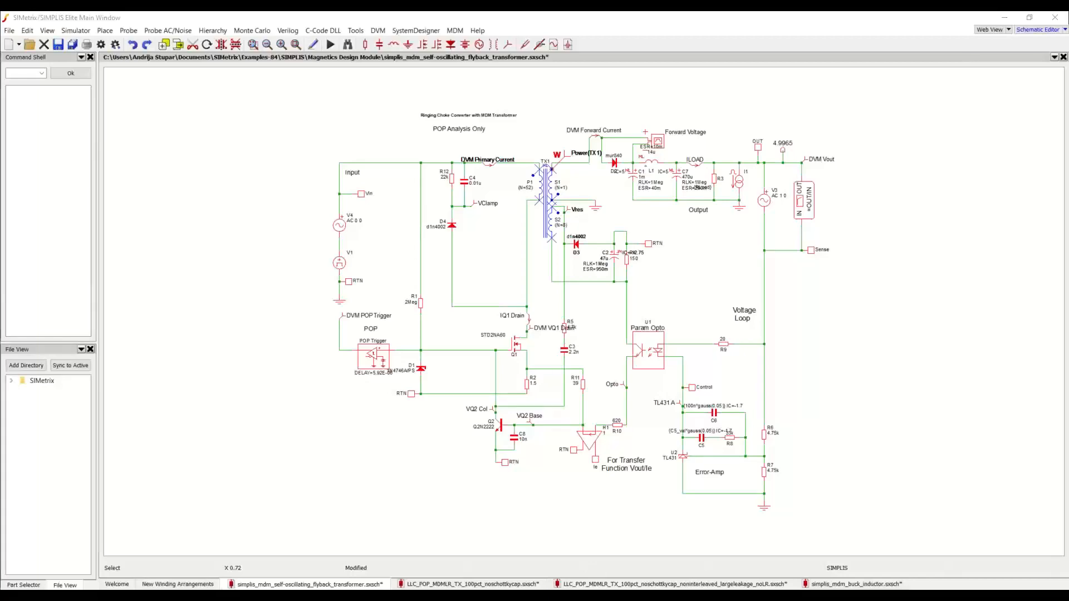
left_click(306, 142)
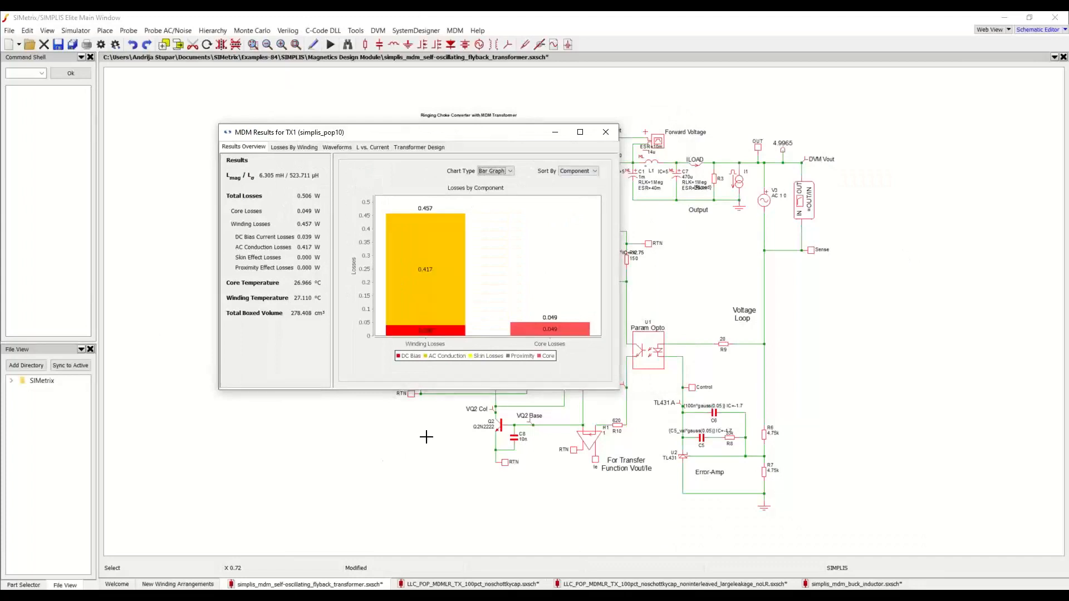
mouse_move(518, 335)
left_click(300, 148)
scroll(318, 276, "down", 6)
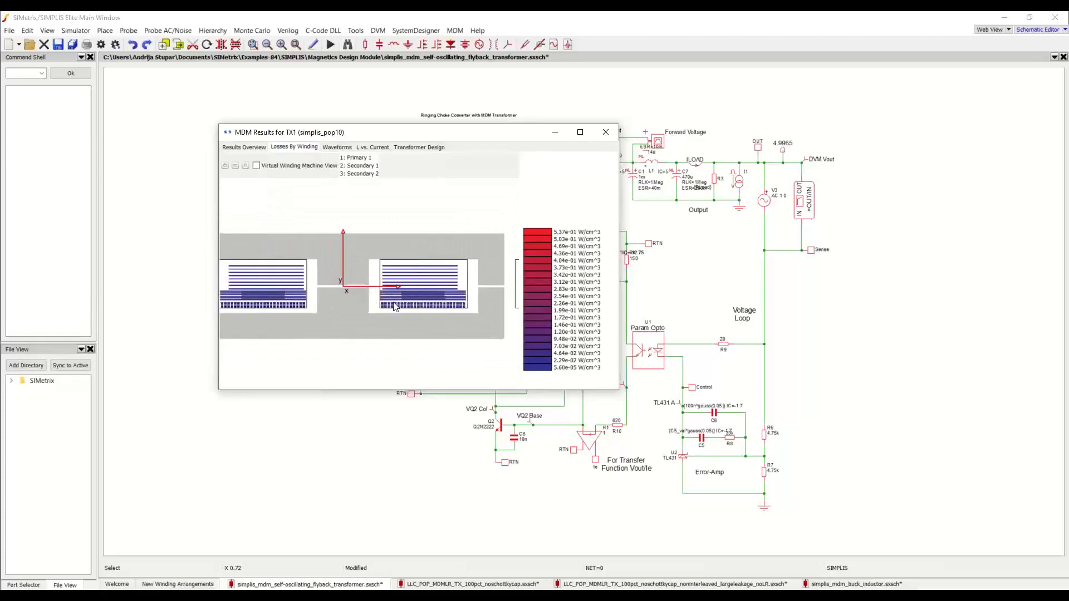
left_click_drag(369, 297, 413, 296)
scroll(403, 295, "up", 5)
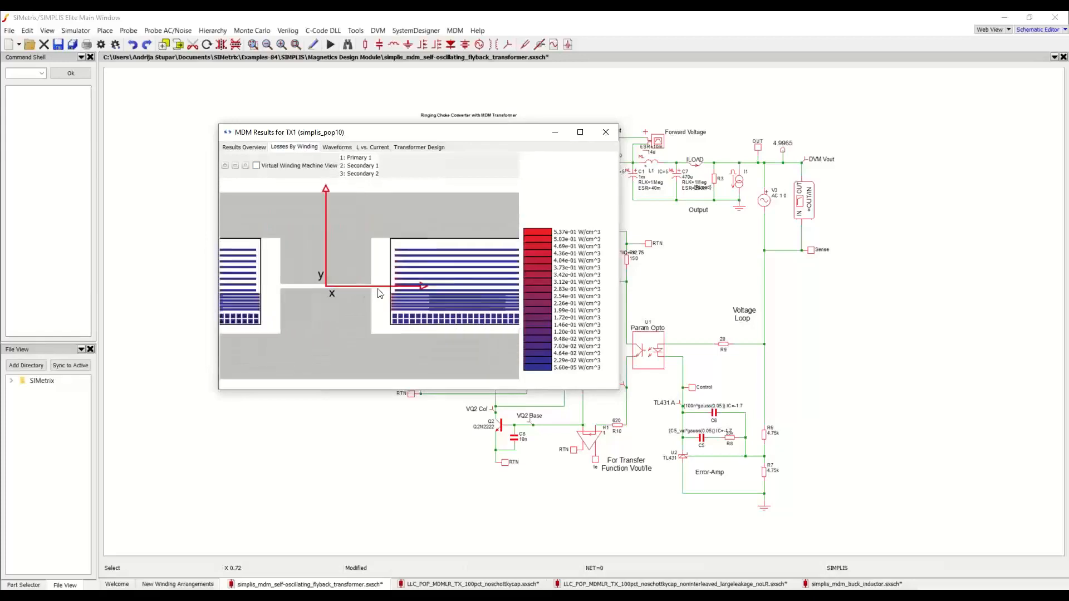
scroll(373, 305, "up", 3)
mouse_move(365, 306)
mouse_move(350, 326)
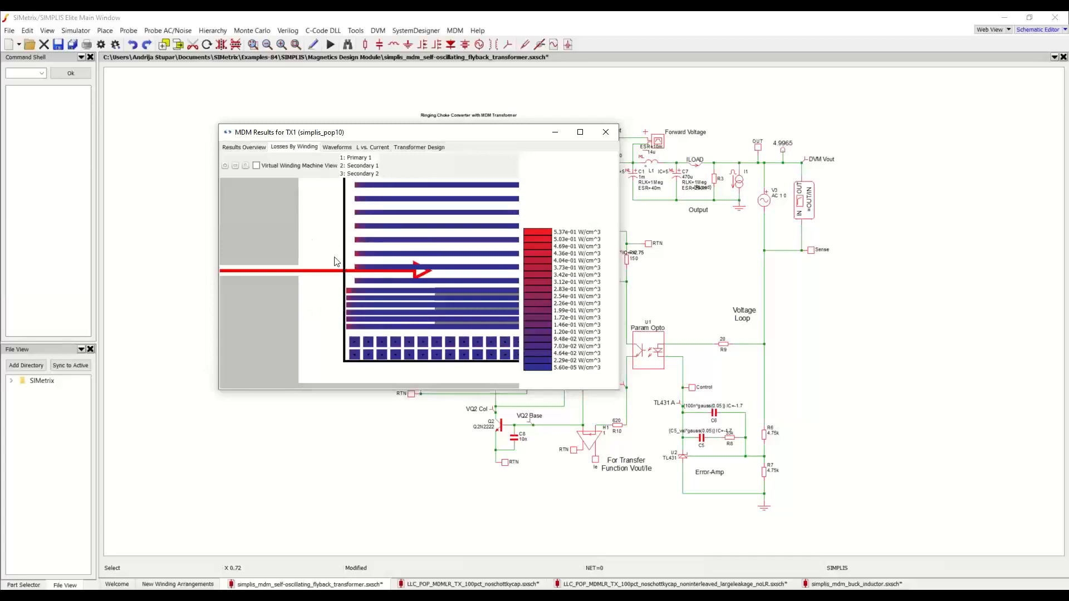
scroll(349, 296, "up", 1)
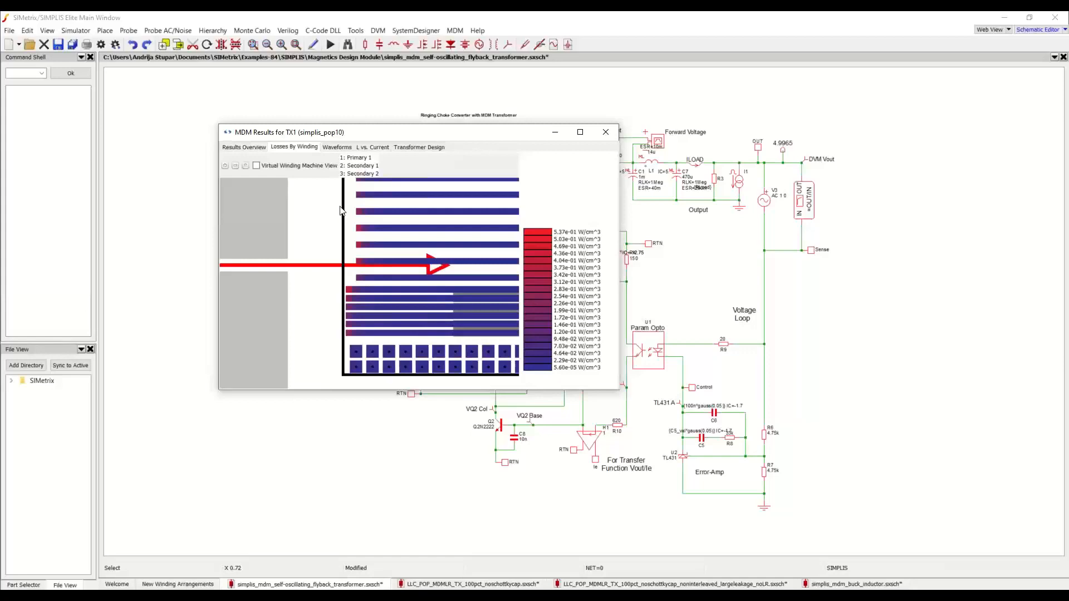
Review TX1's waveforms, inductance versus current curve and transformer design report in the MDM results
left_click(338, 147)
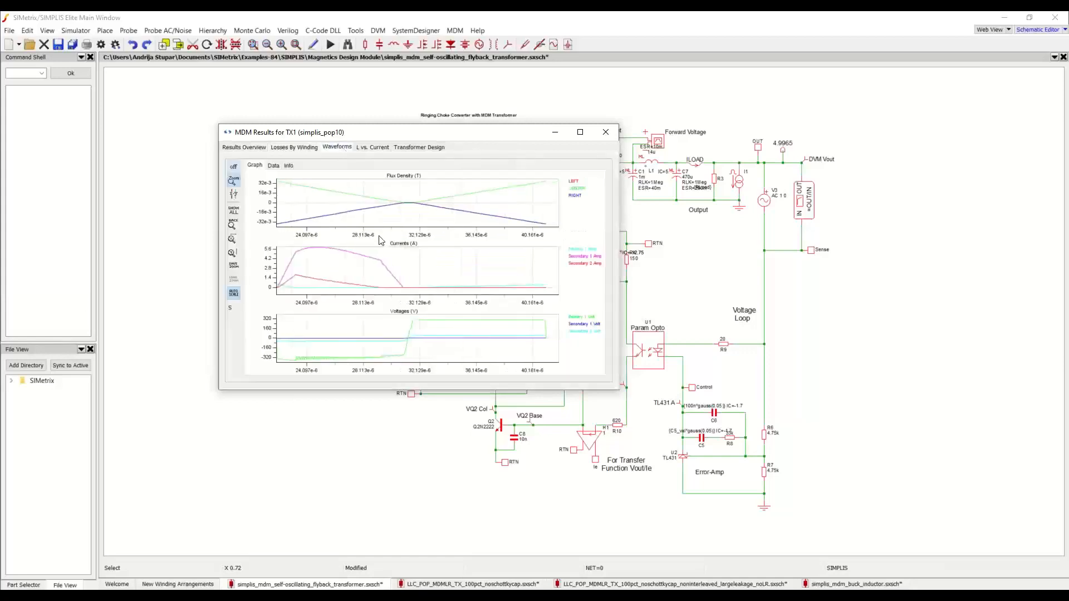
left_click(384, 148)
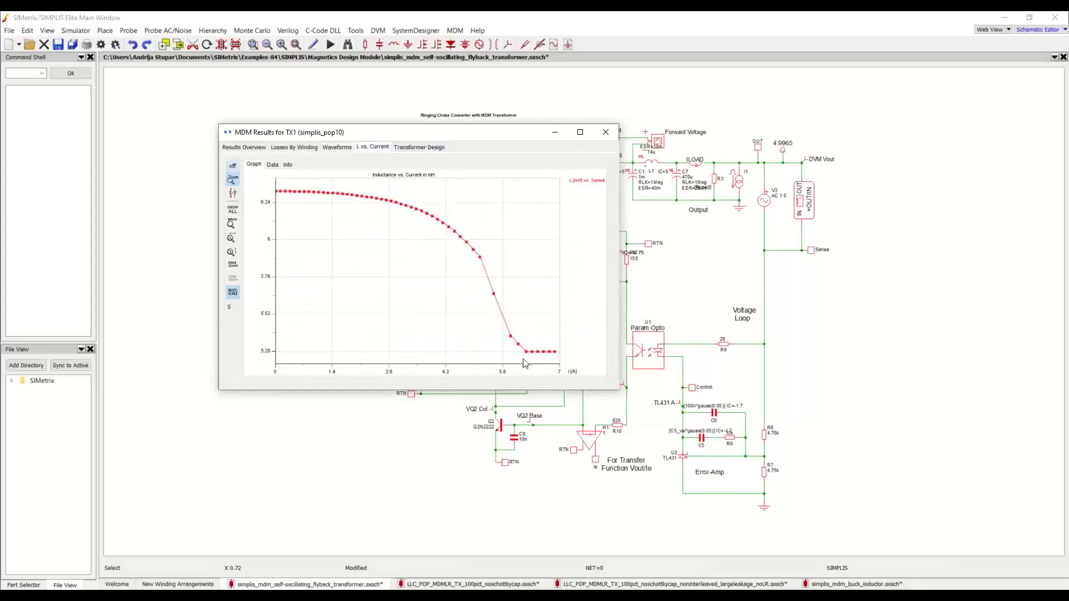
left_click(441, 147)
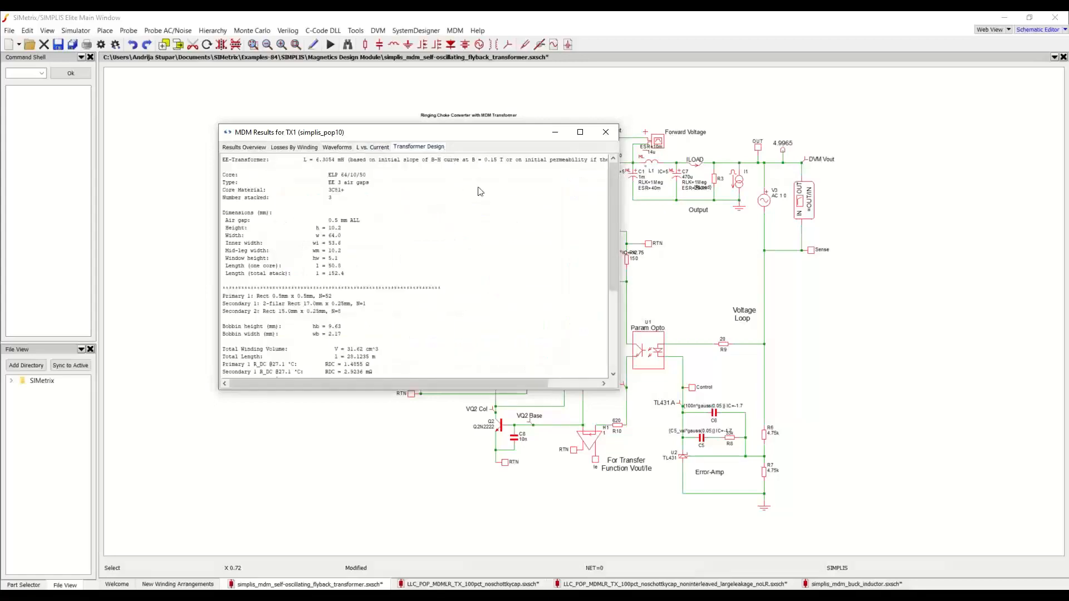
left_click_drag(612, 227, 604, 197)
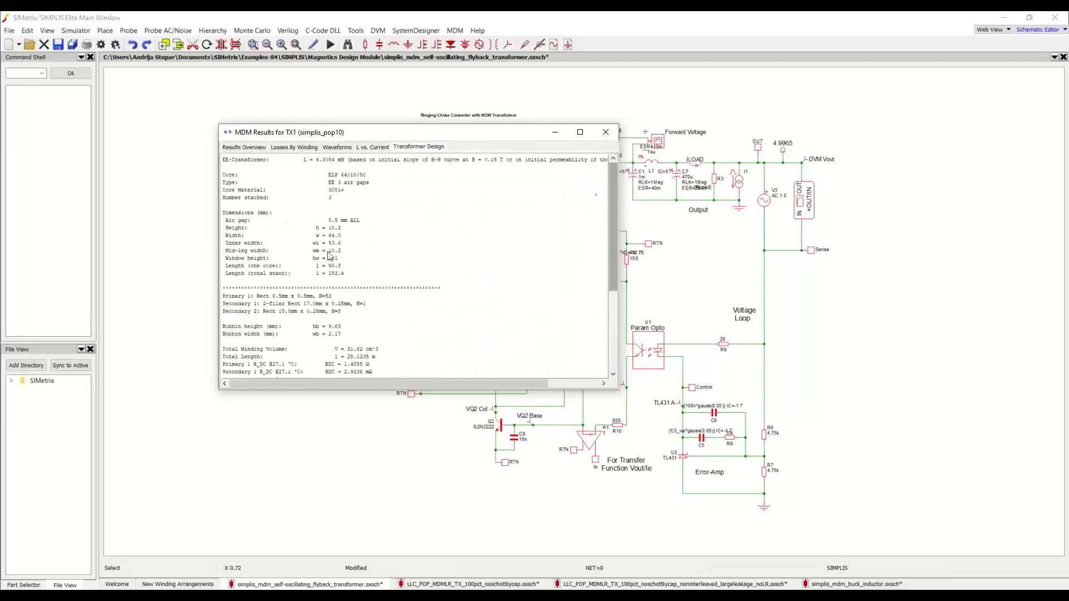
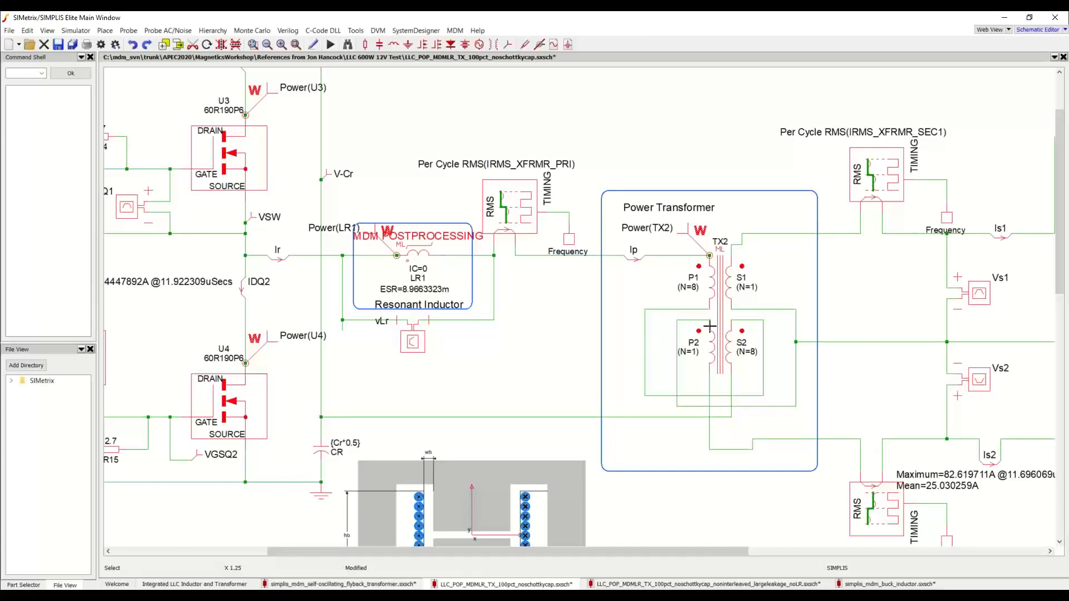
Set power transformer TX2 in the LLC schematic to model Level 3 and open it in the Magnetics Design Module
double_click(727, 287)
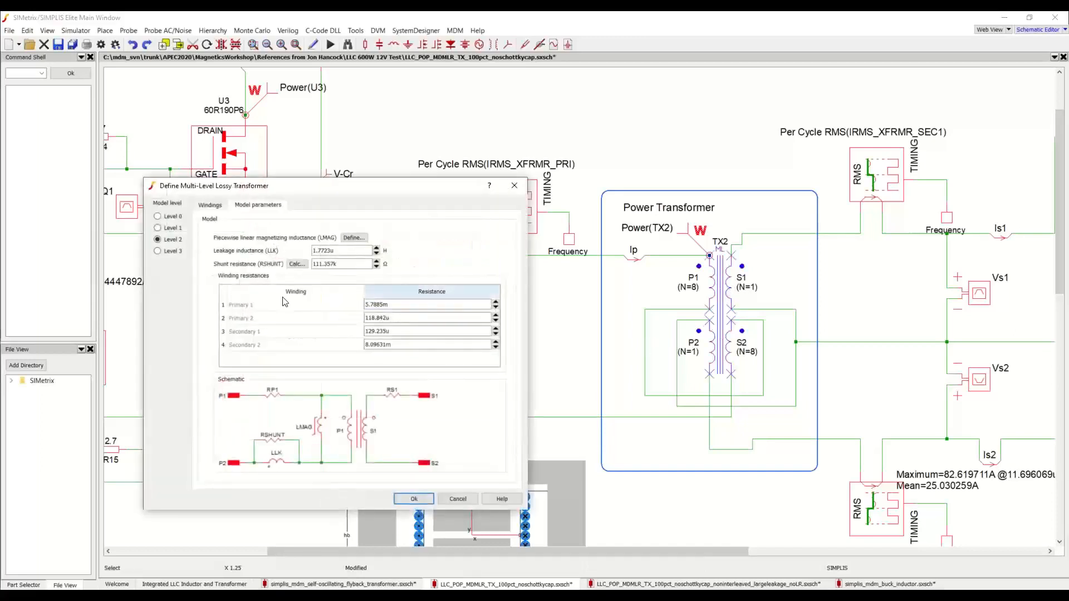
left_click(179, 253)
left_click(350, 263)
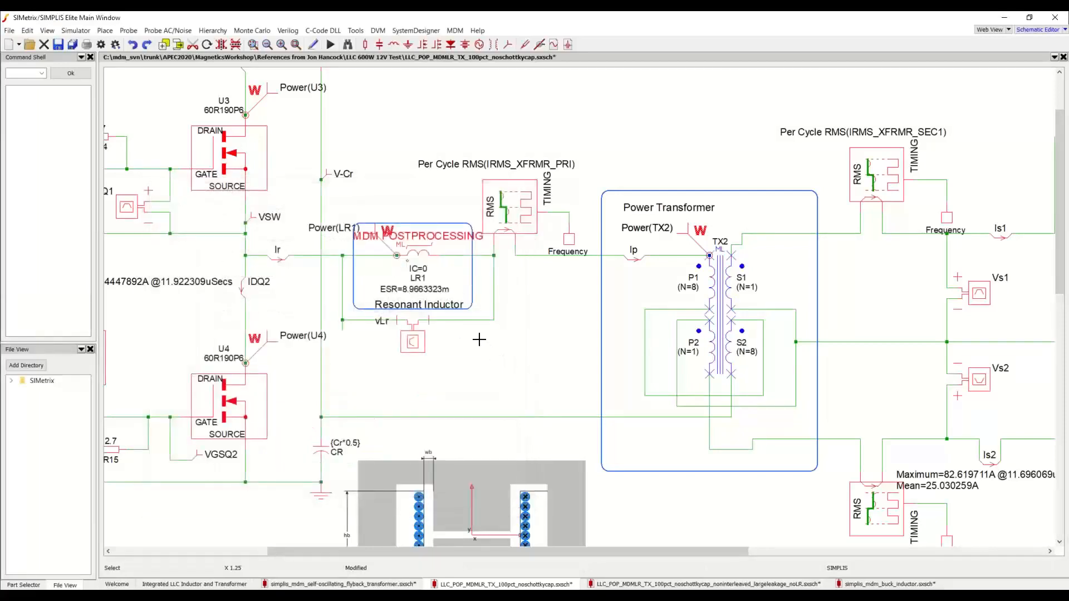
mouse_move(461, 553)
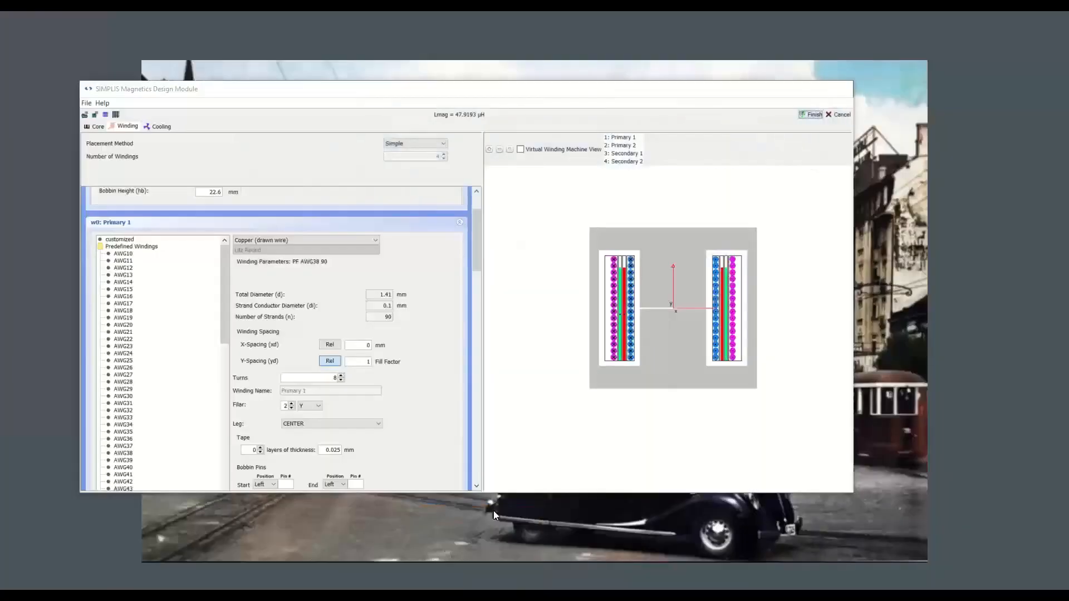
left_click(493, 512)
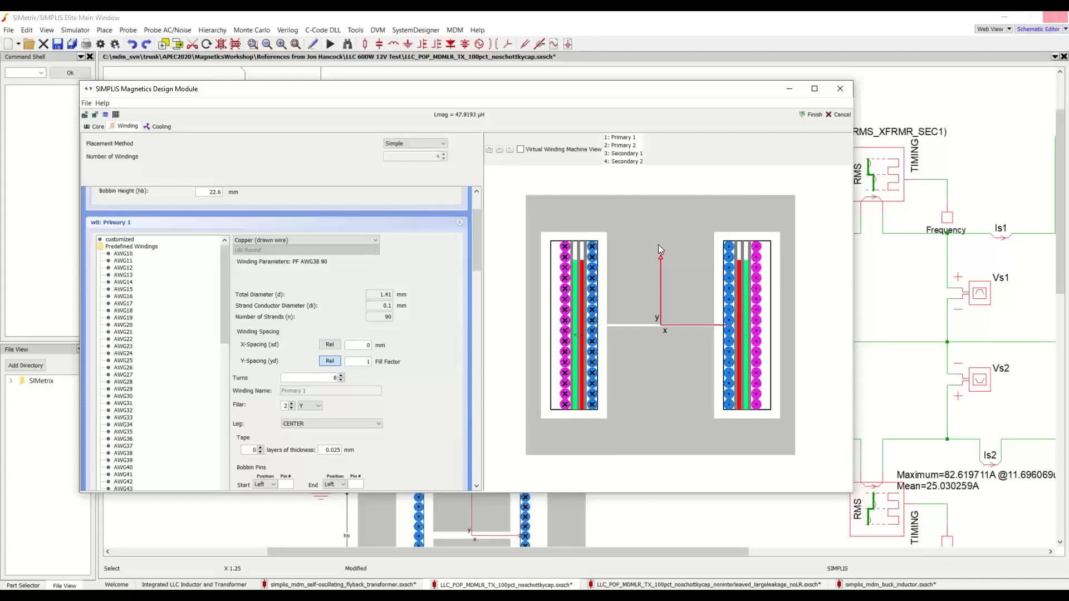
Finish TX2's magnetic design, switch its model to Level 2, check the leakage inductance and accept the transformer settings
left_click(813, 115)
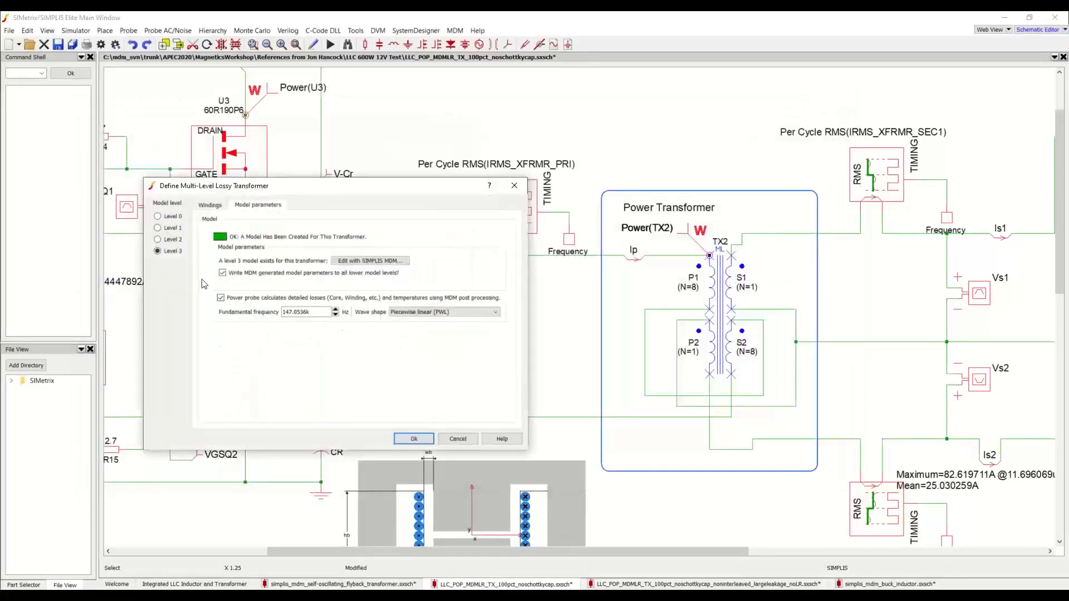
left_click(174, 239)
left_click_drag(342, 251, 297, 255)
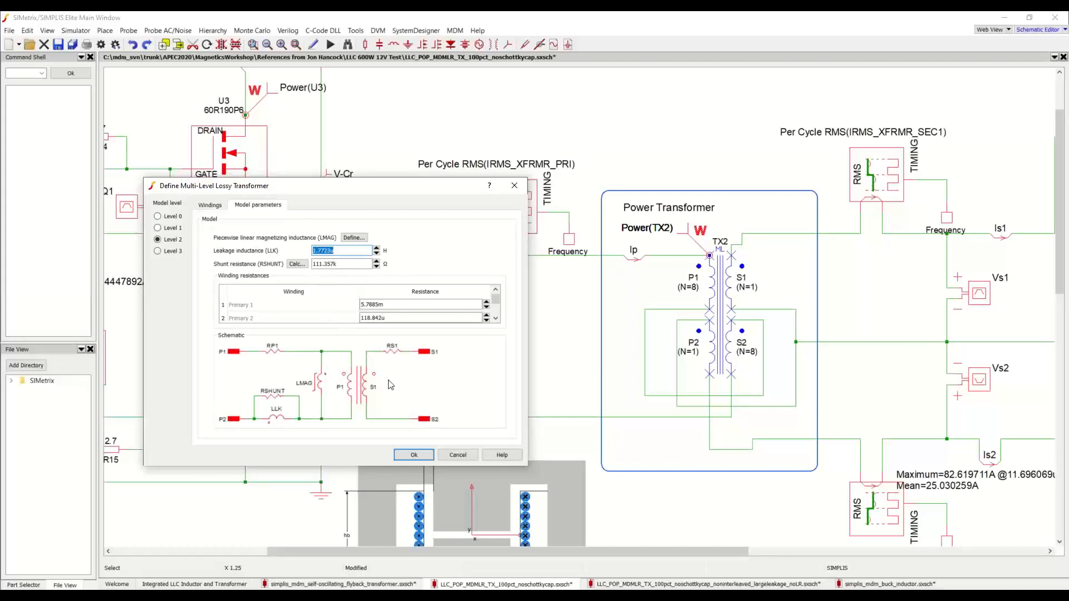
left_click(414, 455)
In the non-interleaved large-leakage LLC schematic, open TX1 in the Magnetics Design Module, review its winding placement script and finish
left_click(735, 583)
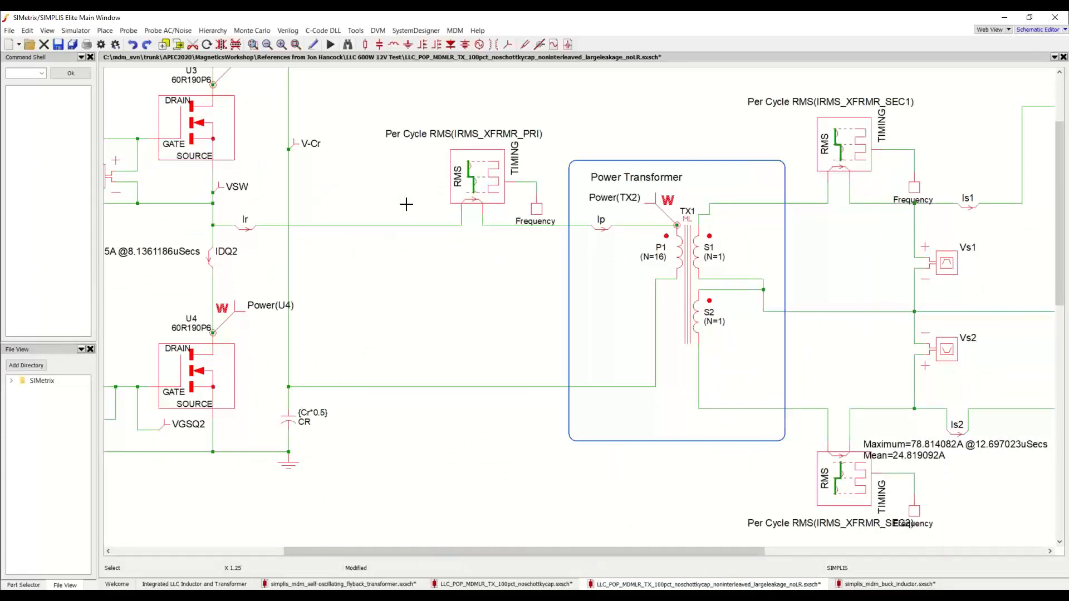
left_click(691, 267)
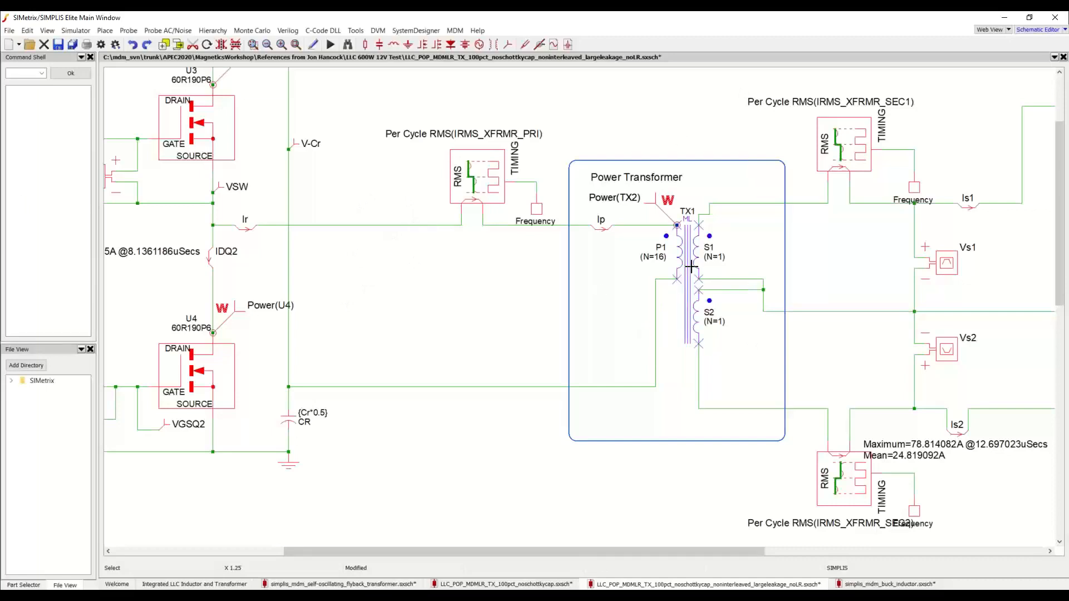
double_click(691, 267)
left_click(371, 261)
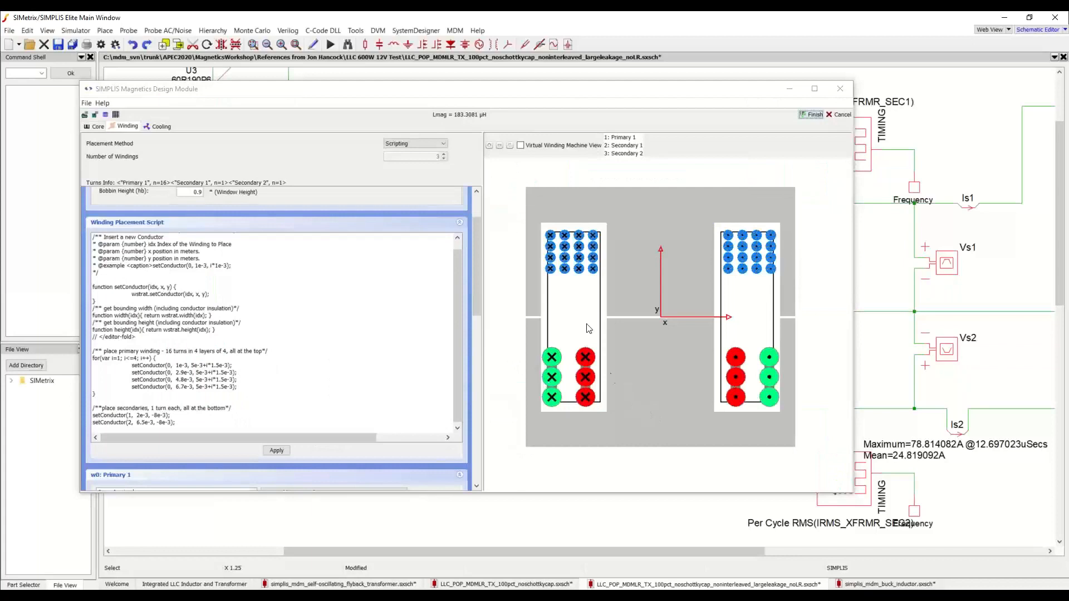
mouse_move(479, 282)
left_mouse_down()
mouse_move(477, 301)
mouse_move(472, 287)
left_mouse_up()
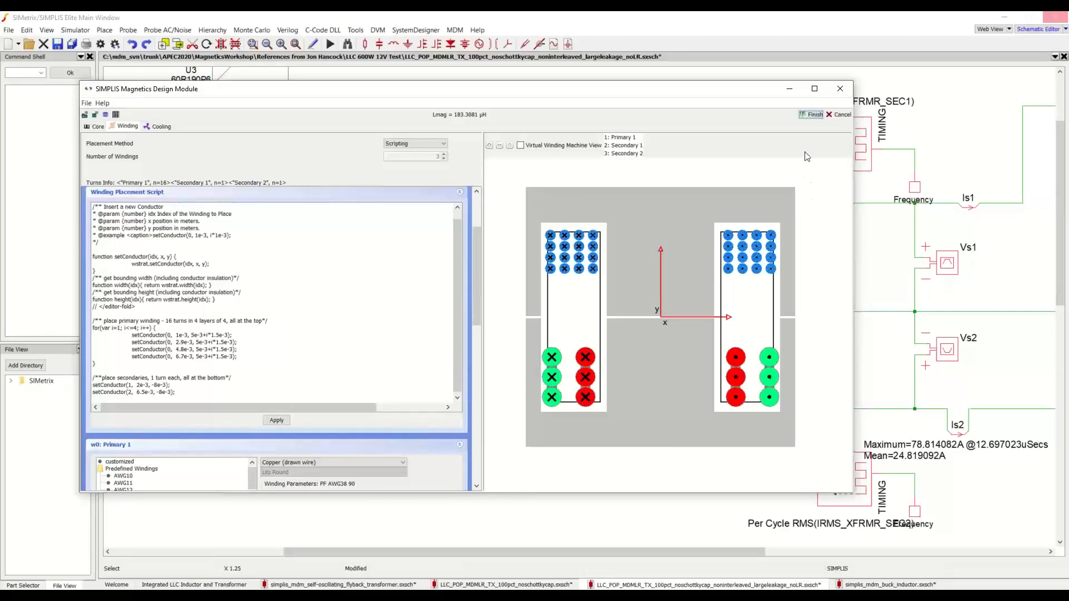
left_click(811, 115)
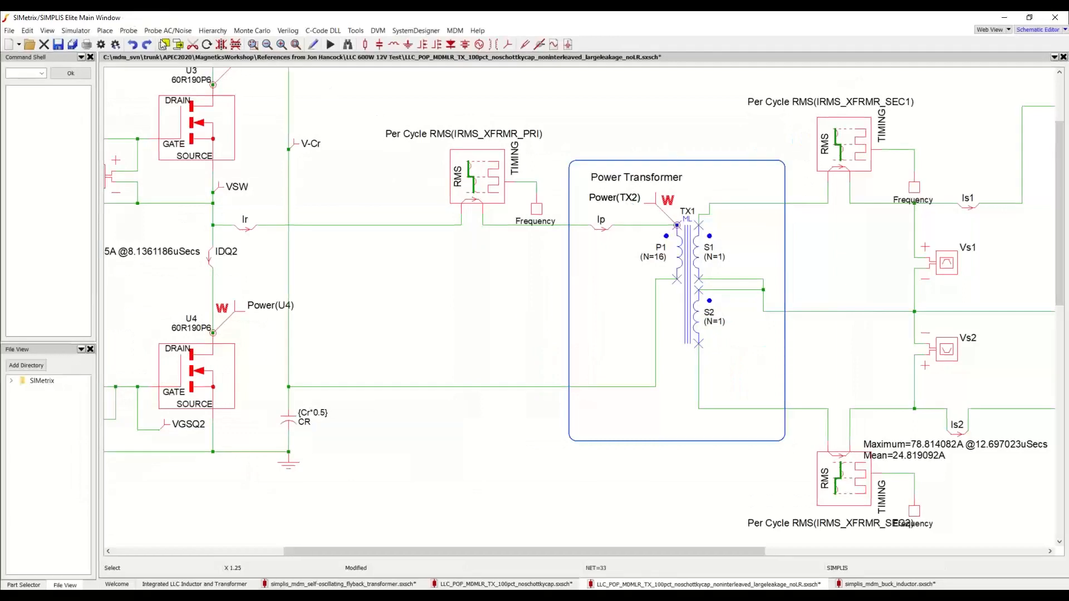
Fit the whole LLC schematic in view and run its simulation
left_click(49, 31)
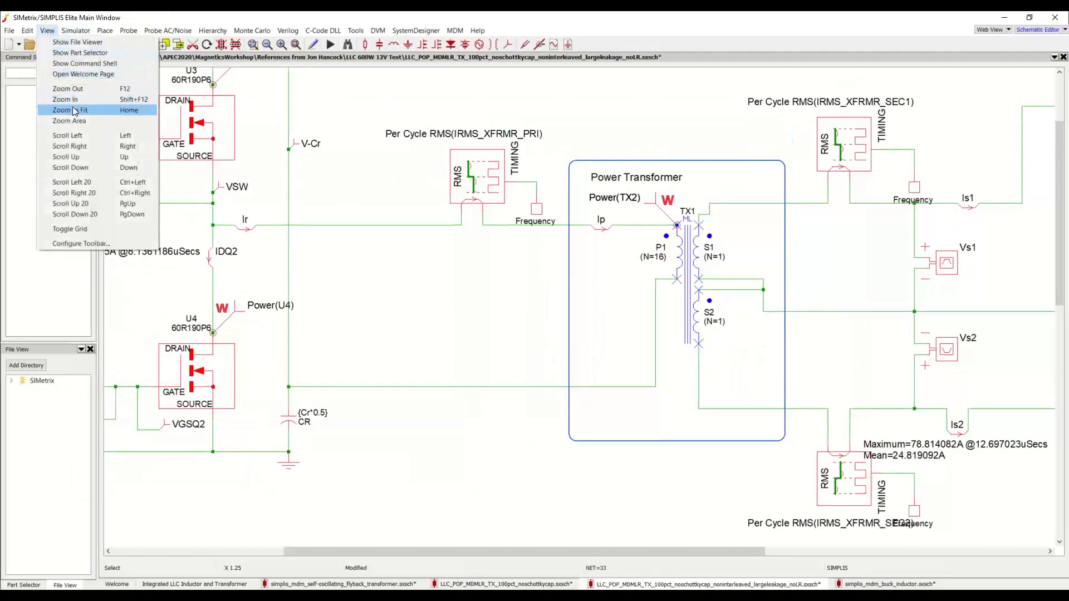
left_click(75, 109)
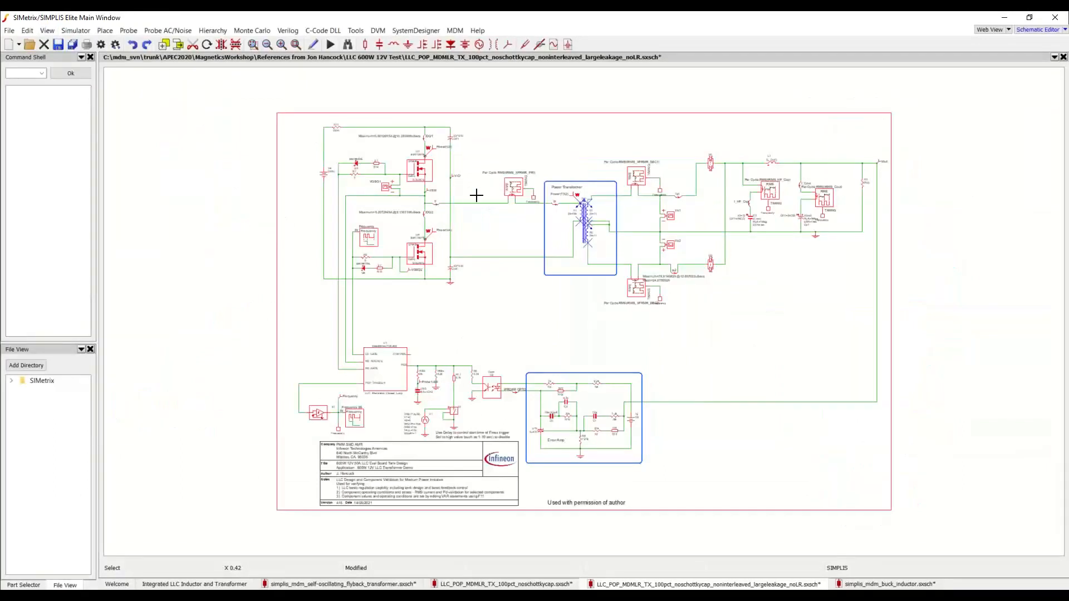
left_click(536, 238)
left_click(331, 48)
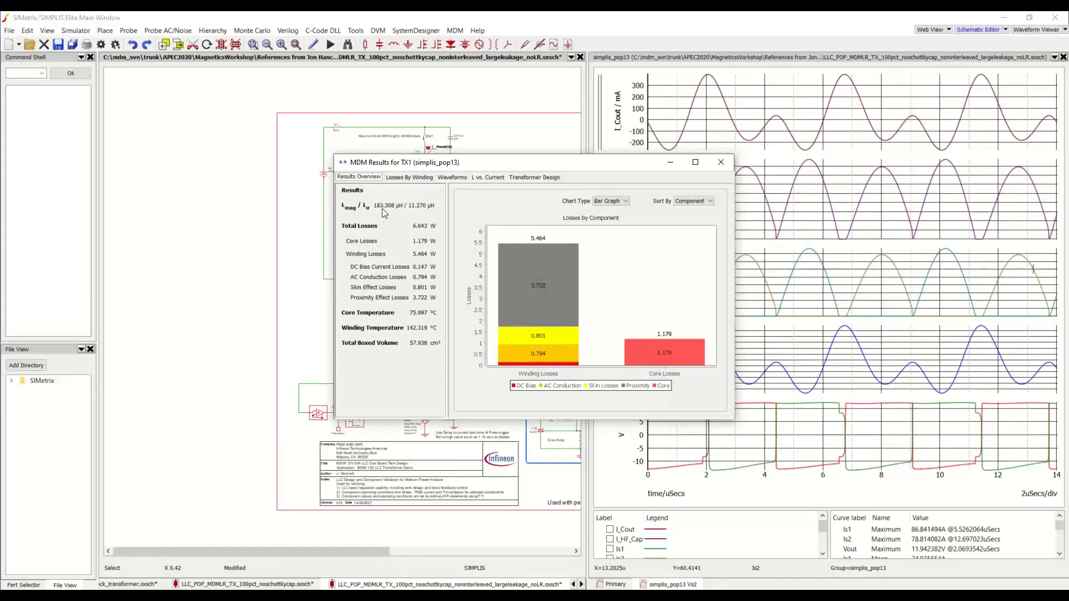
Examine the loss density across TX1's primary and secondary windings in the MDM results, enlarging the winding picture, and close the results
left_click(418, 177)
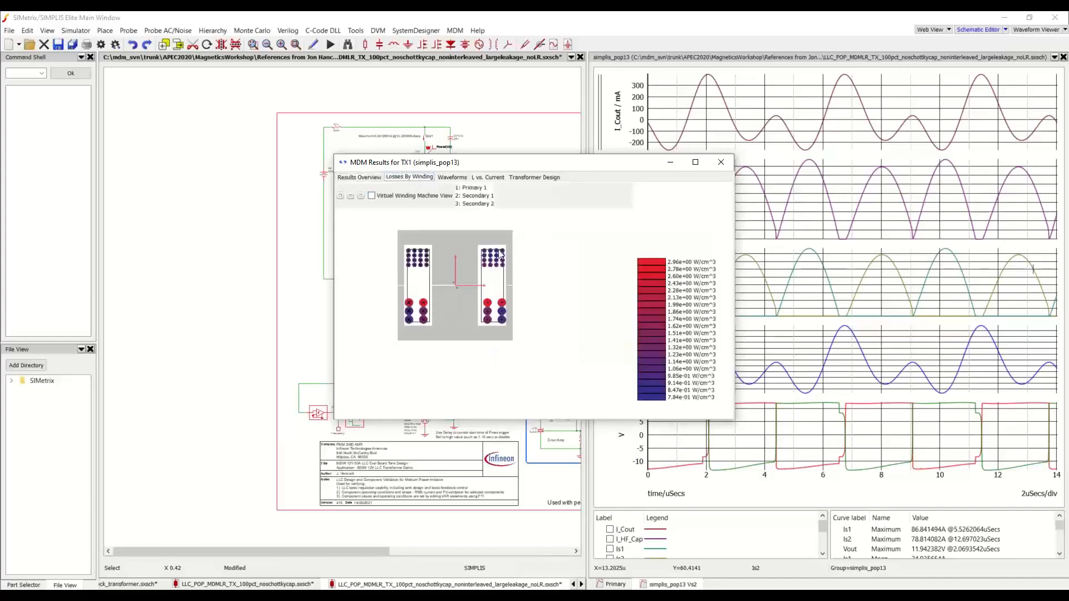
scroll(449, 321, "up", 2)
left_click_drag(448, 287, 466, 338)
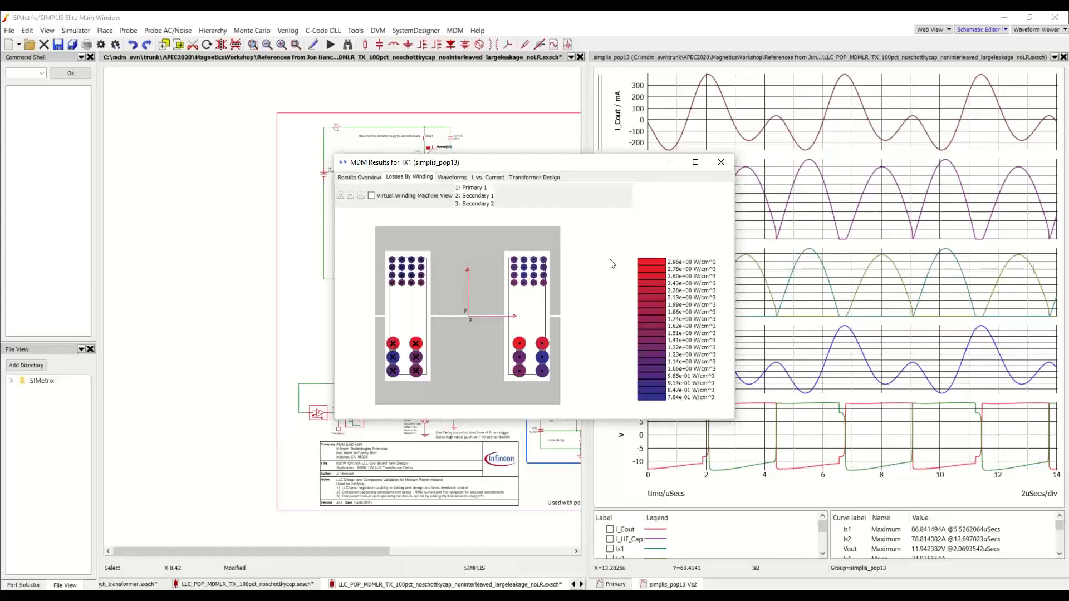
left_click(721, 162)
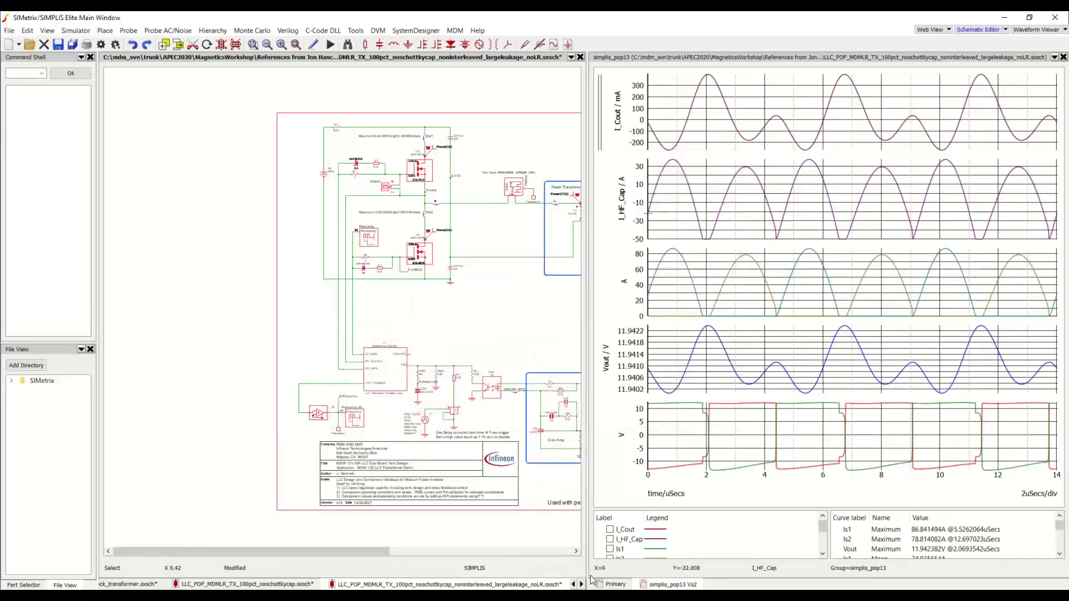
Close the LLC waveform graphs and advance the presentation page to Scripting-Based Air Gap Placement
left_click(1064, 56)
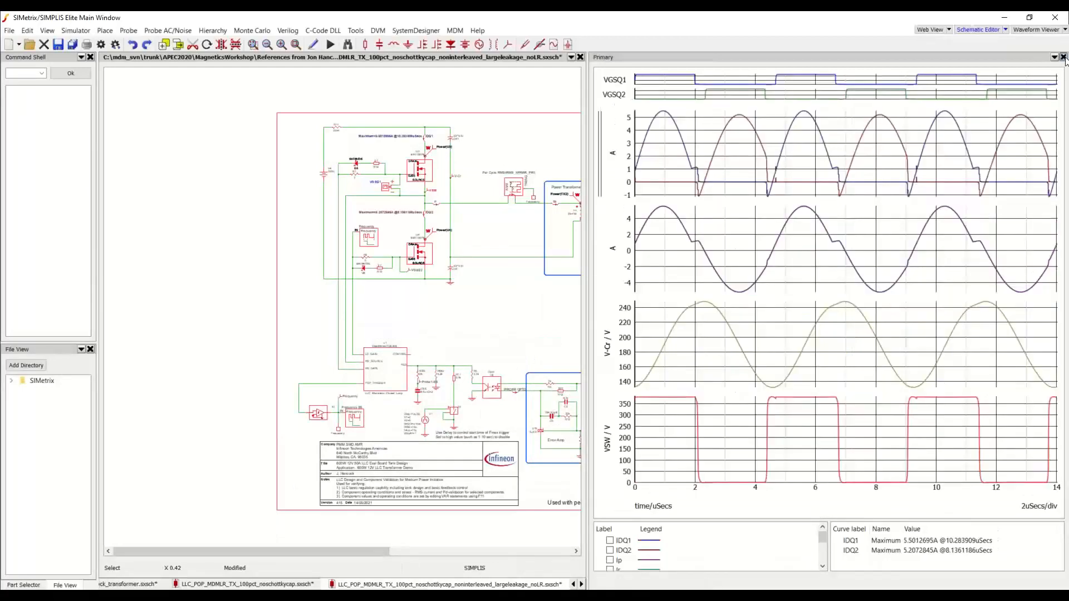
left_click(1063, 57)
left_click(156, 585)
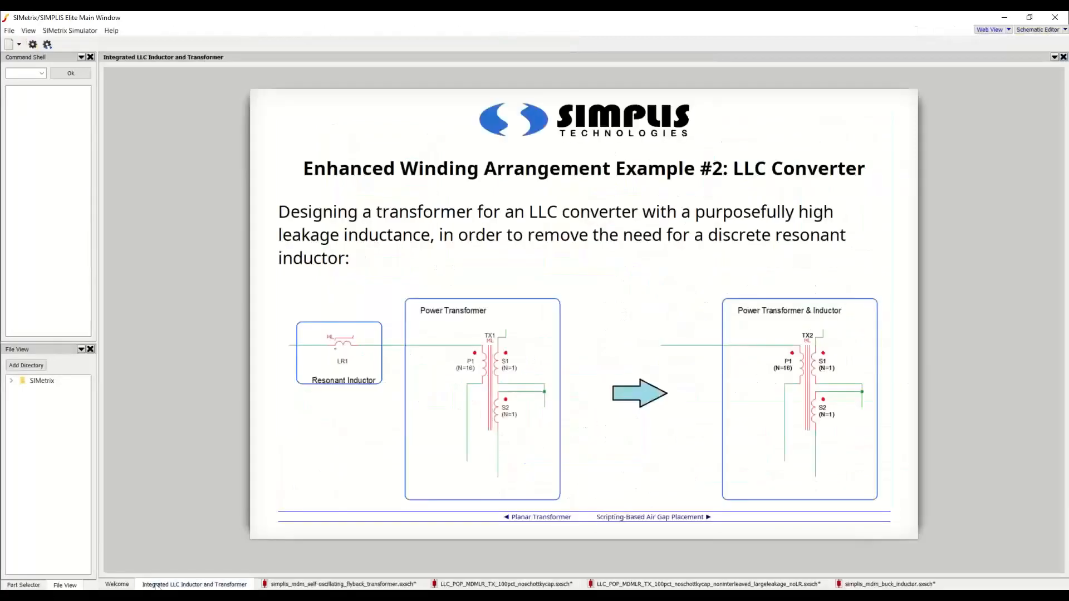
left_click(618, 517)
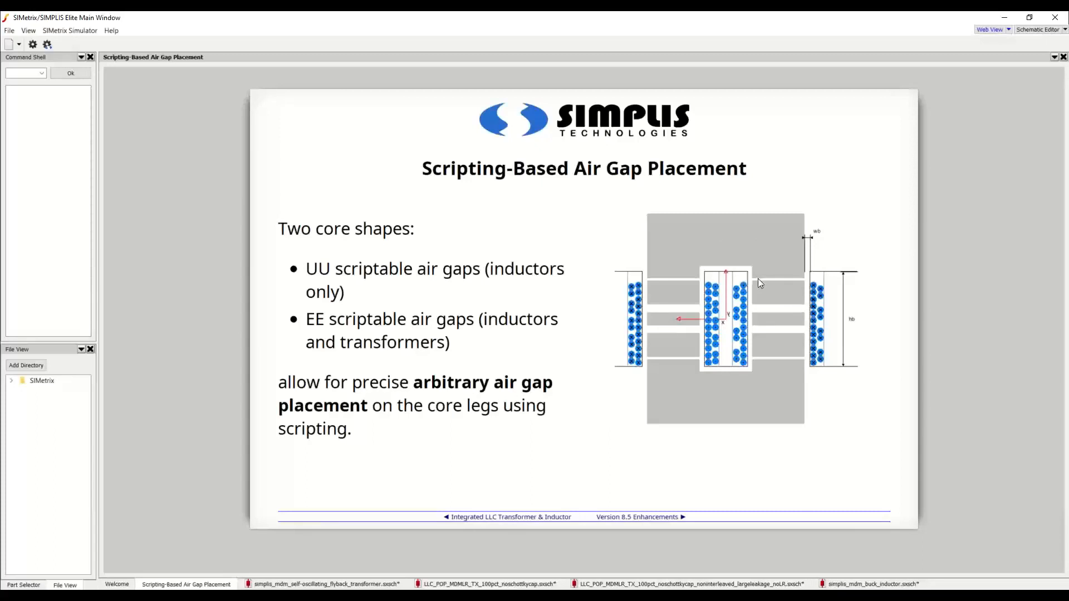
Open inductor L1 of the buck converter schematic in the Magnetics Design Module, enlarge the window and fit the winding preview
left_click(872, 584)
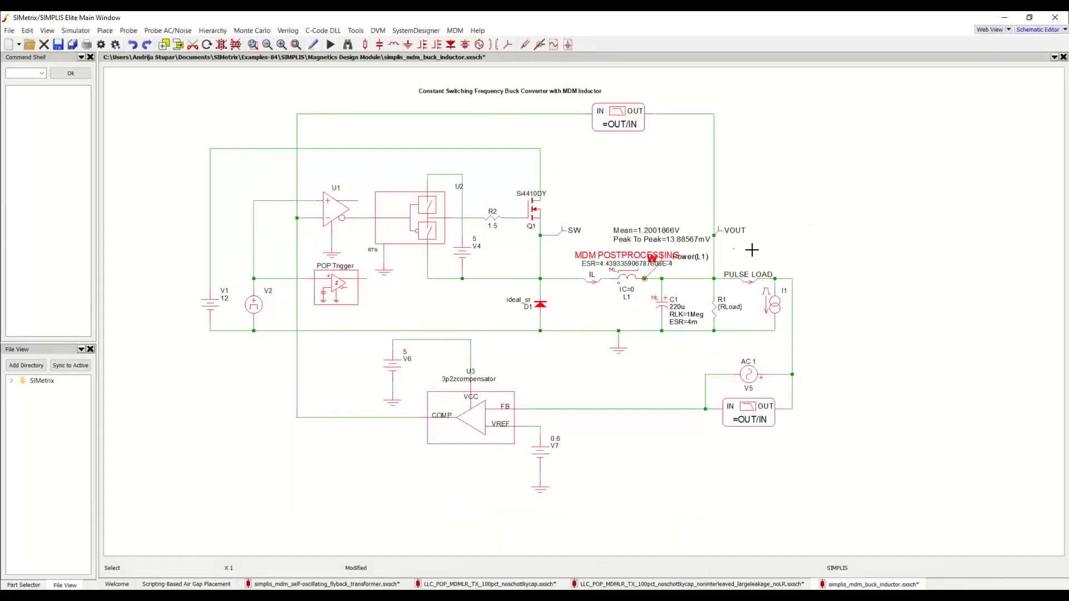
double_click(632, 277)
left_click(516, 261)
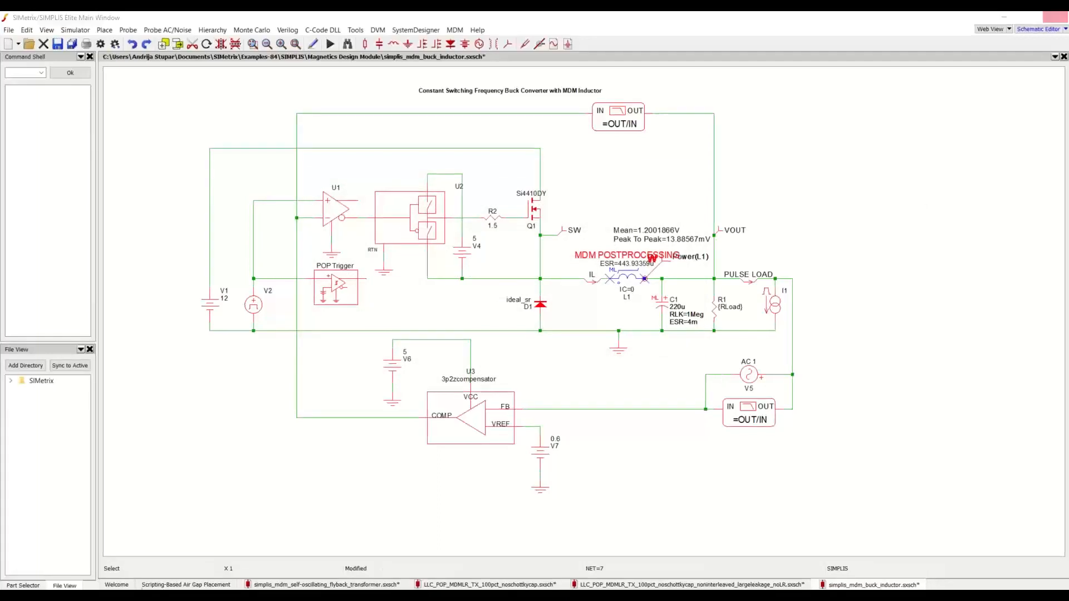
mouse_move(370, 596)
left_click(521, 563)
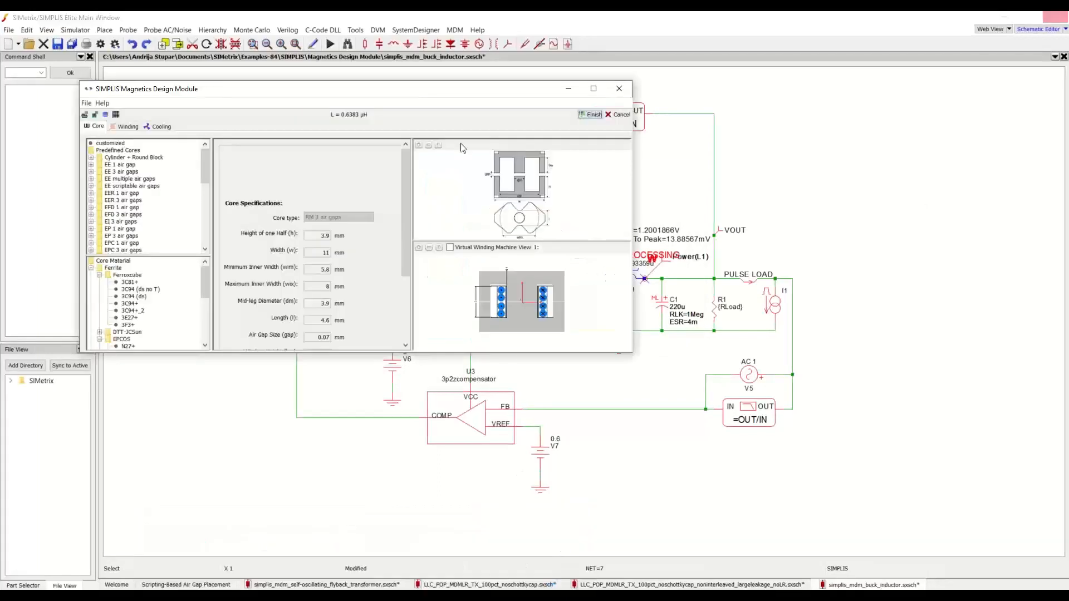
left_click_drag(437, 90, 538, 135)
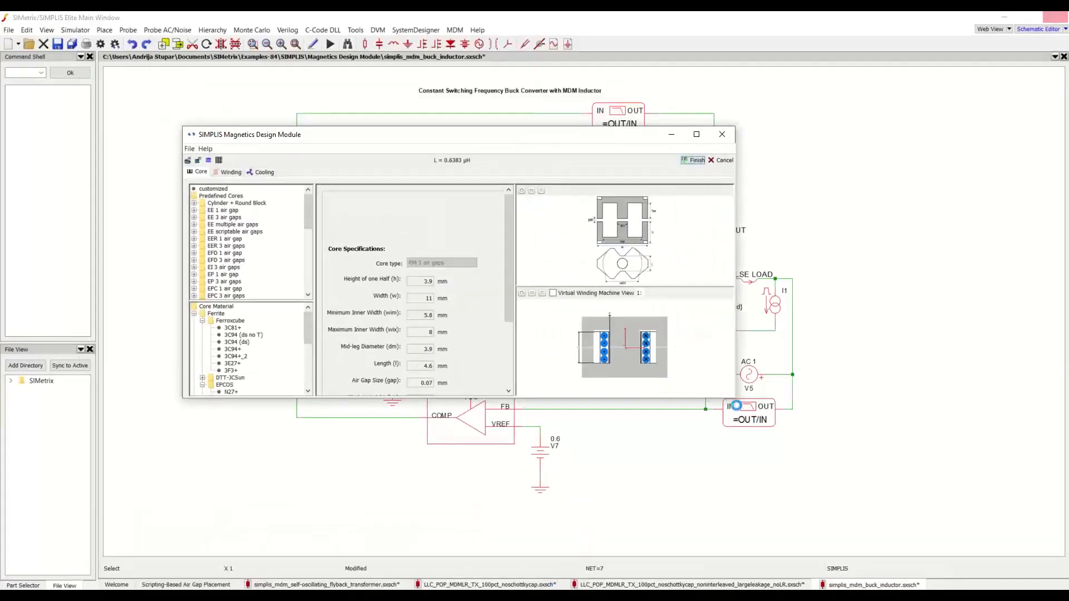
left_click_drag(735, 399, 861, 493)
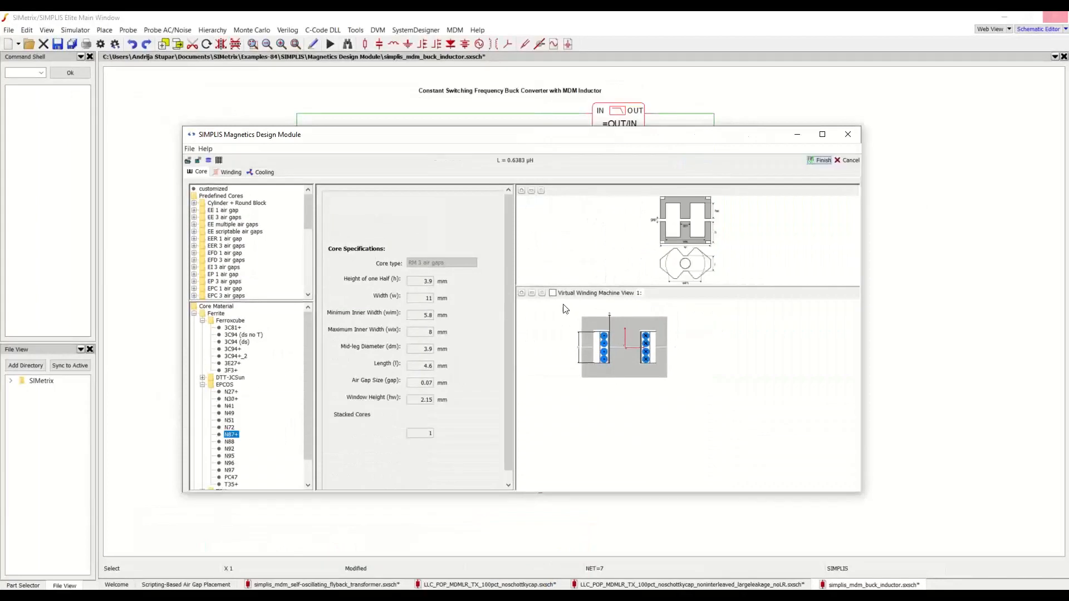
left_click(542, 293)
Load the saved design inductor_scriptedgaps.gmd for L1 and enlarge the preview of its gapped core
left_click(188, 161)
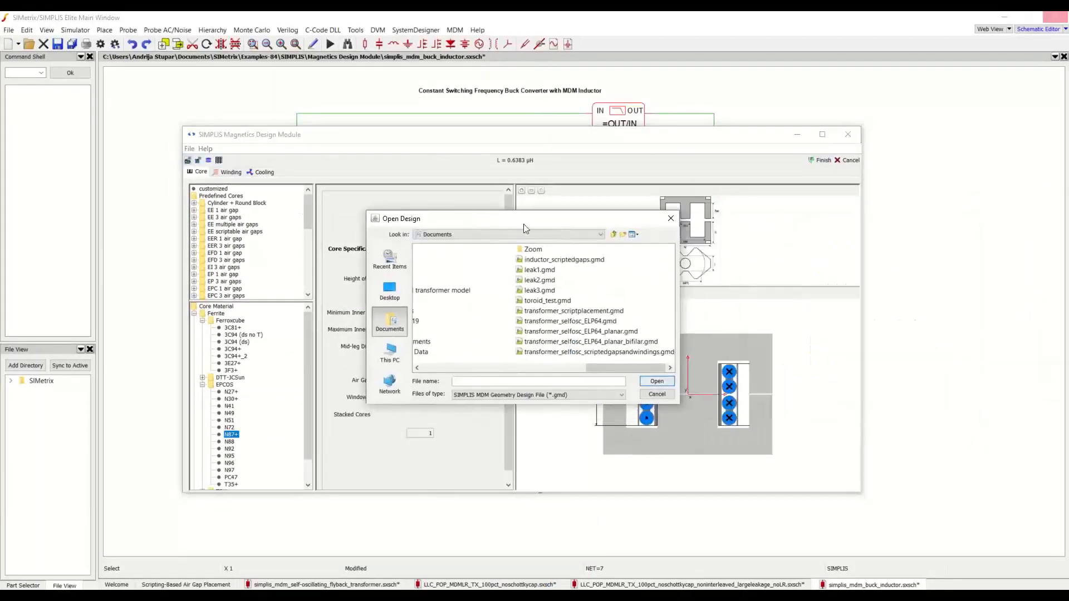
left_click(562, 260)
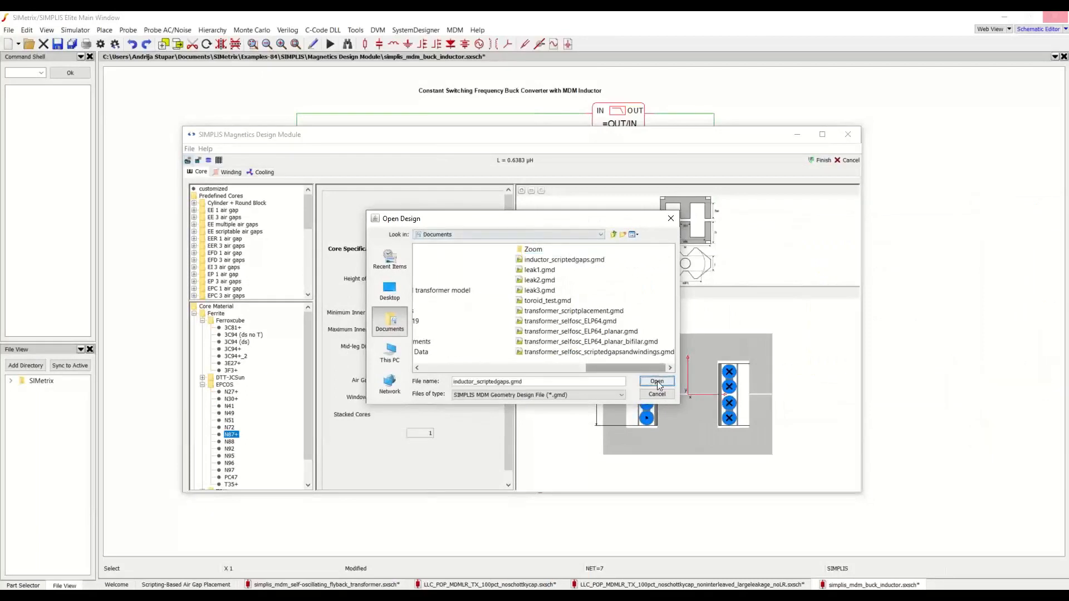
left_click(657, 382)
scroll(691, 383, "up", 3)
left_click_drag(690, 383, 699, 387)
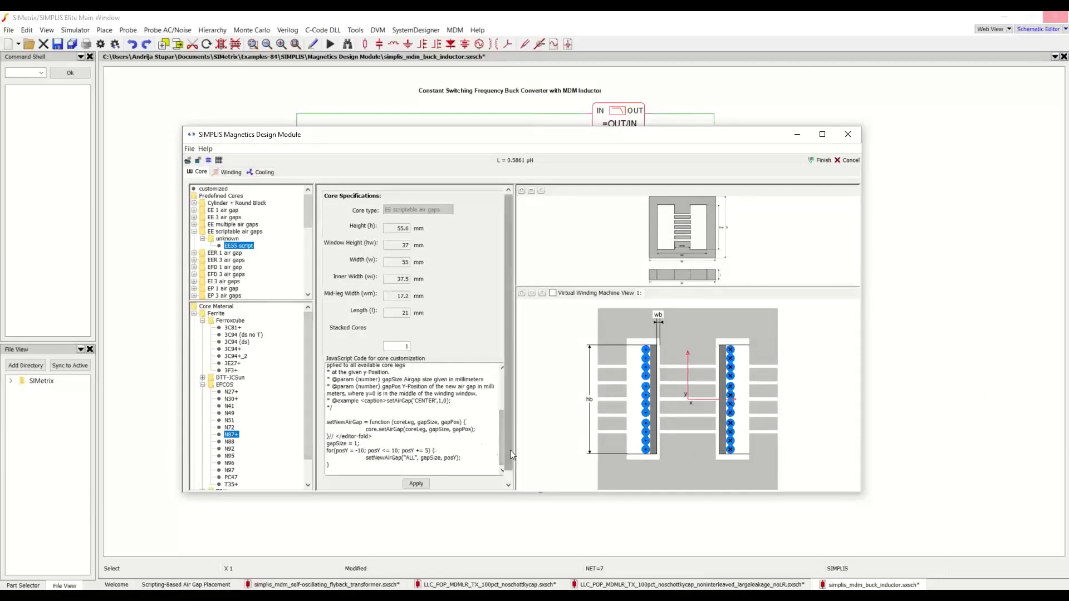
Widen the core settings area and copy the setNewAirGap call from the script's for loop to a new line below the loop
left_click_drag(515, 451, 524, 451)
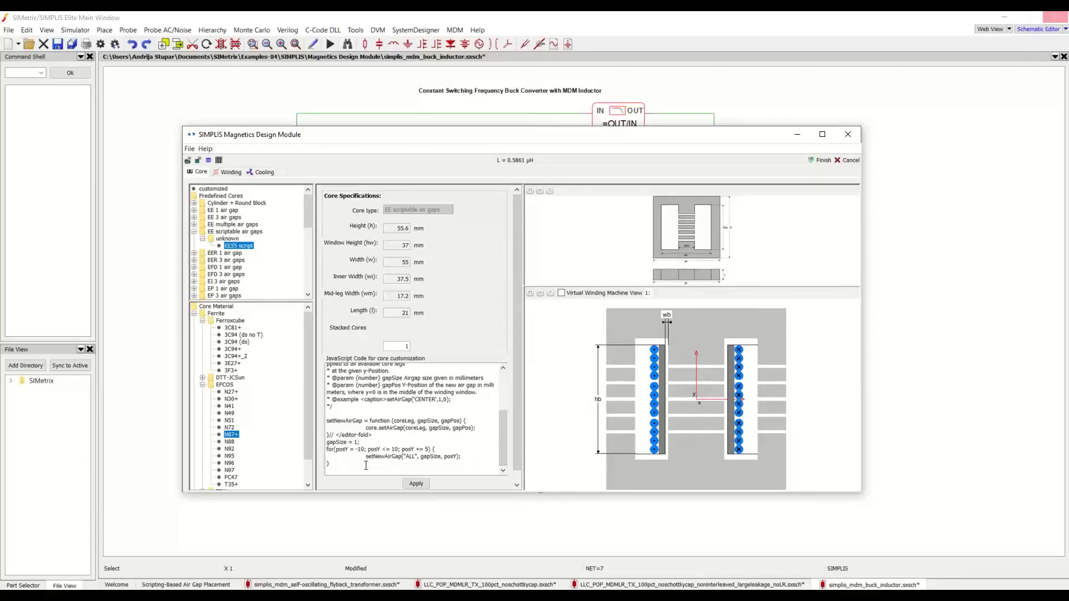
left_click_drag(366, 459, 465, 458)
key("ctrl+c")
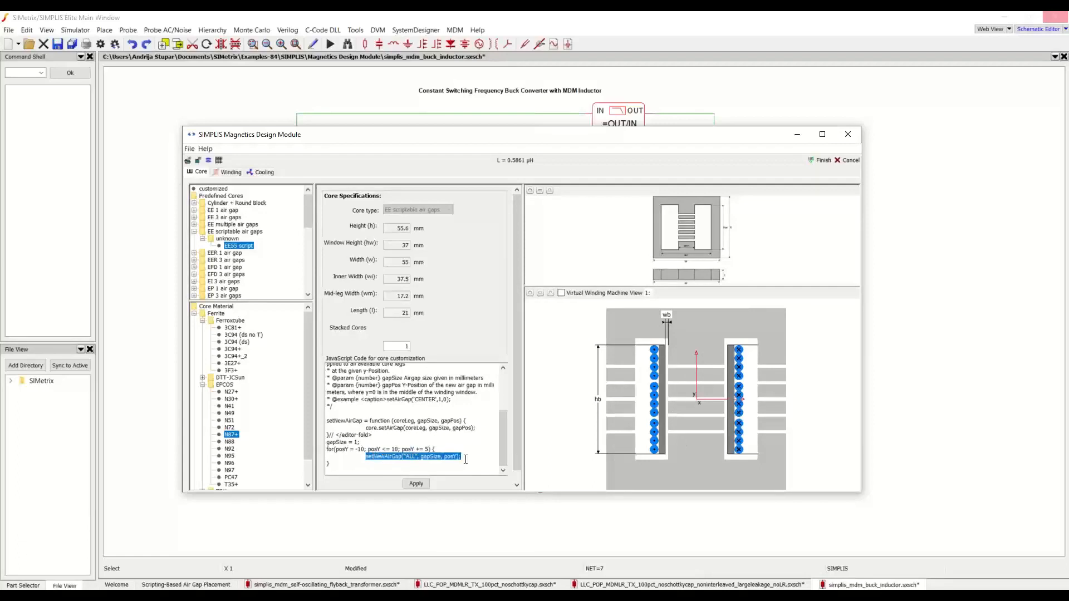
left_click(404, 472)
key("ctrl+v")
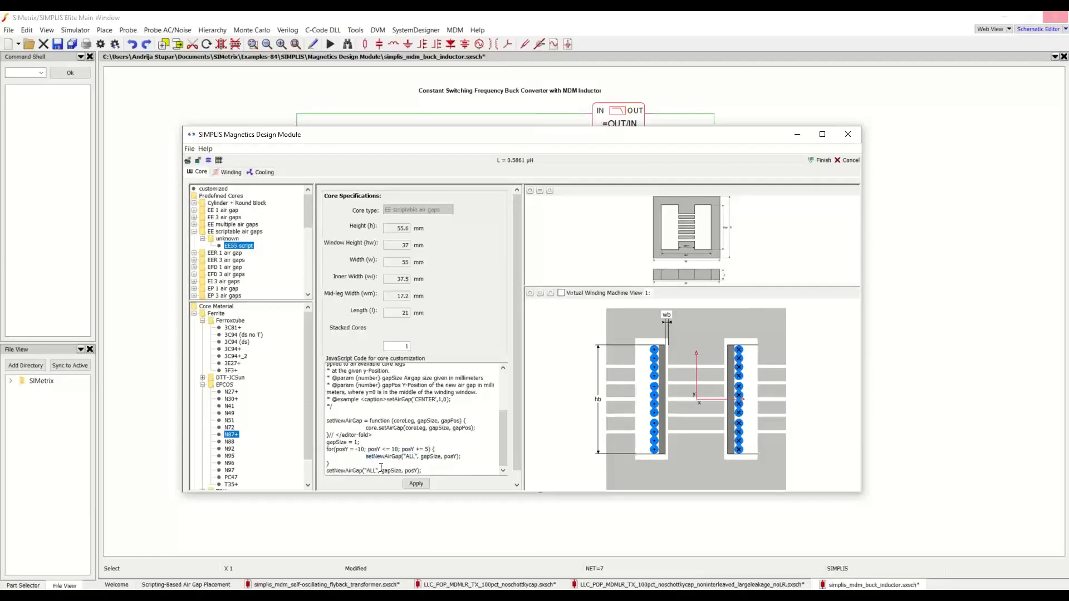
In the copied setNewAirGap call, set the core leg to "CENTRE" and the gap position to -12, and apply the script
key("BackSpace")
key("BackSpace")
key("BackSpace")
key("BackSpace")
type("CENTRE")
double_click(423, 472)
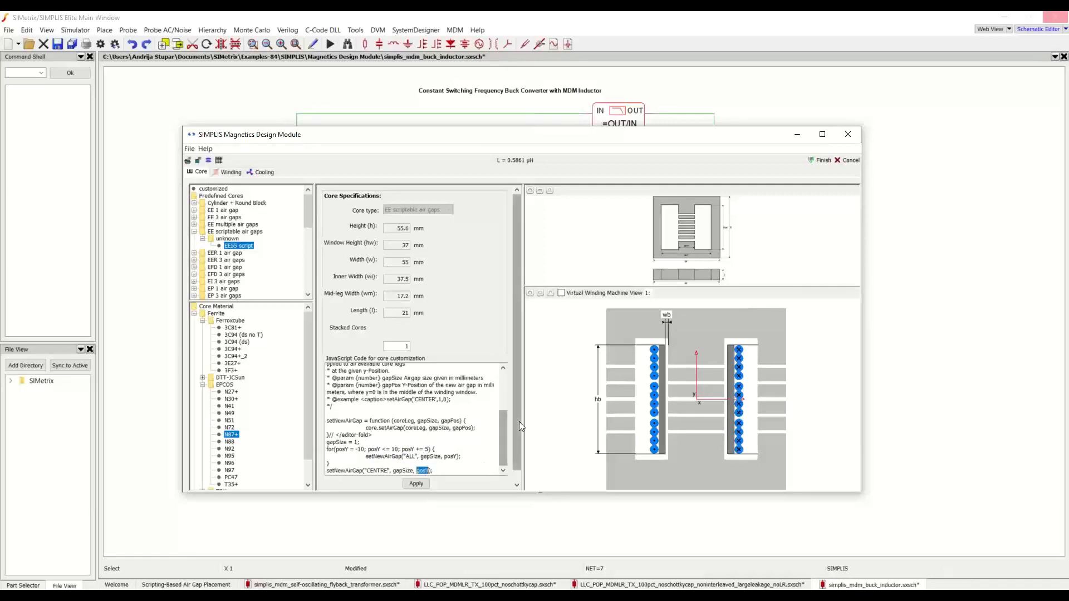
type("-12")
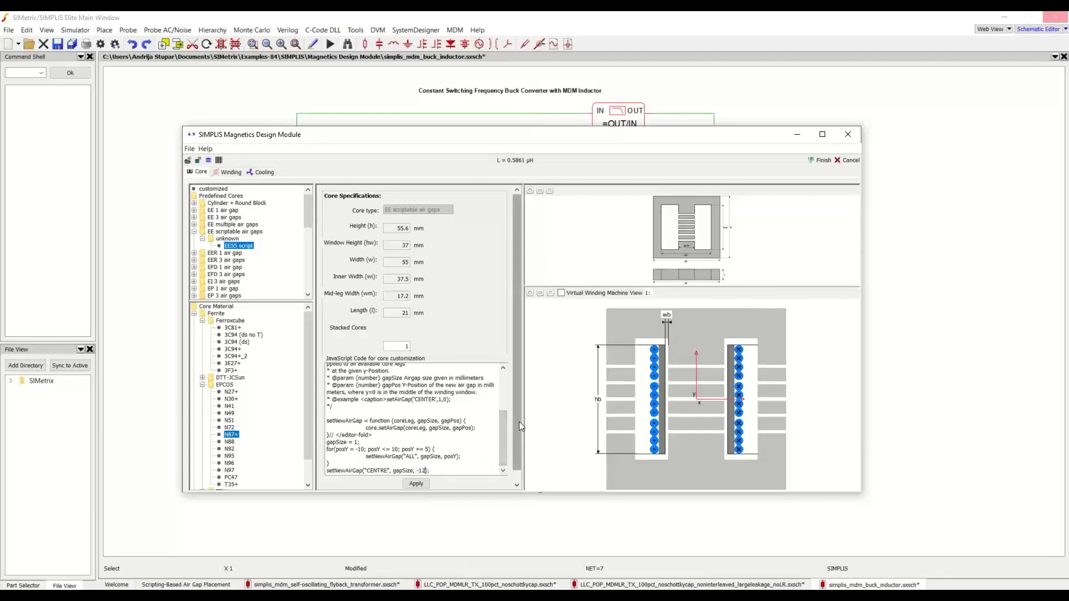
left_click(422, 485)
Correct the core leg argument to "CENTER", apply the air gap script and inspect the added gap in the core preview
left_click(458, 465)
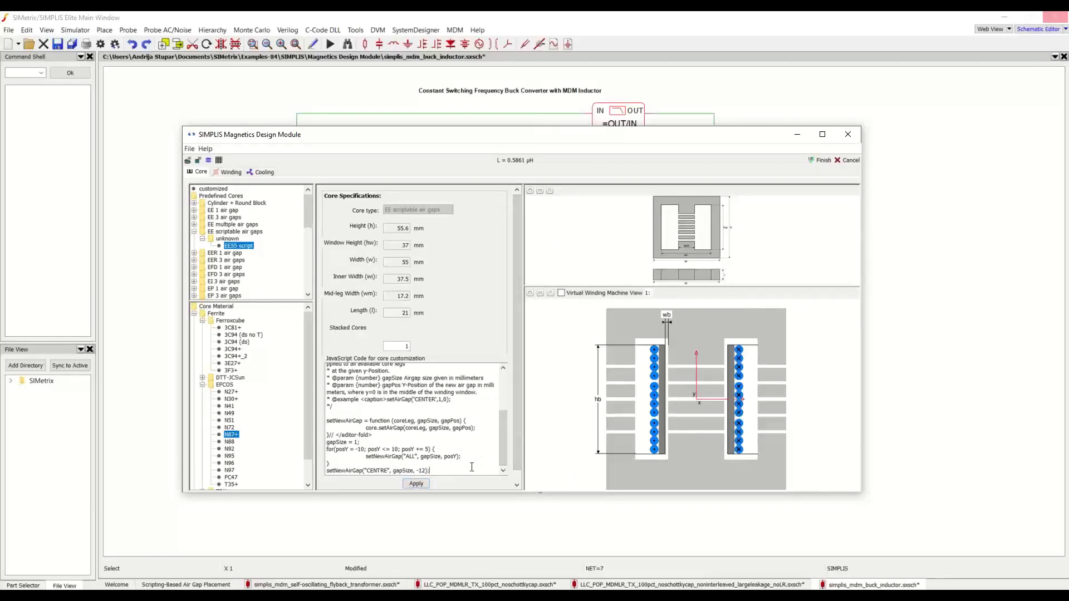
key("BackSpace")
key("BackSpace")
type("ER")
left_click(421, 483)
scroll(696, 445, "up", 3)
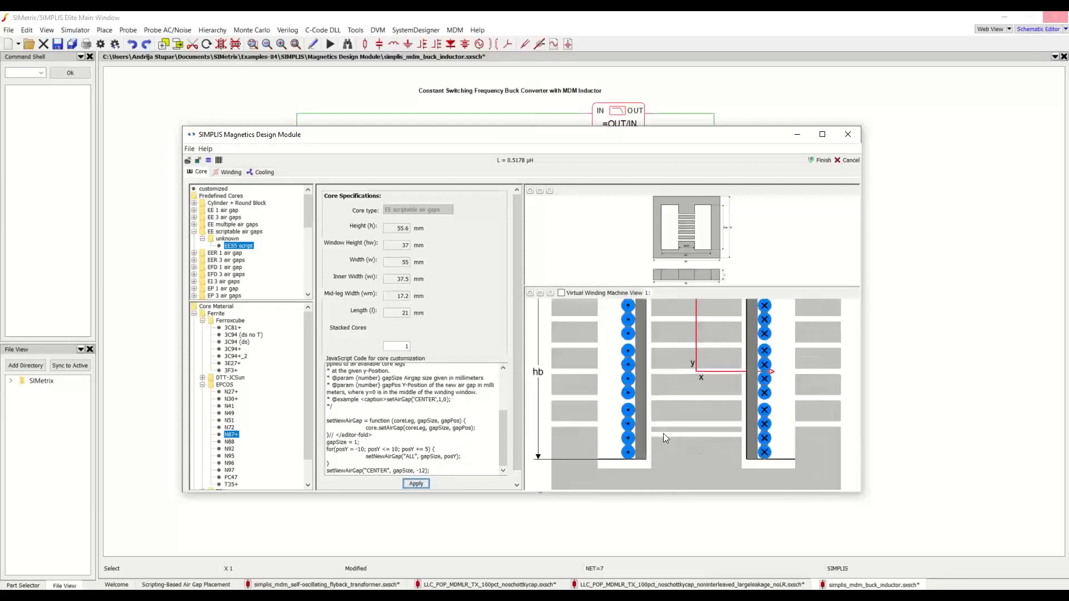
scroll(673, 436, "down", 3)
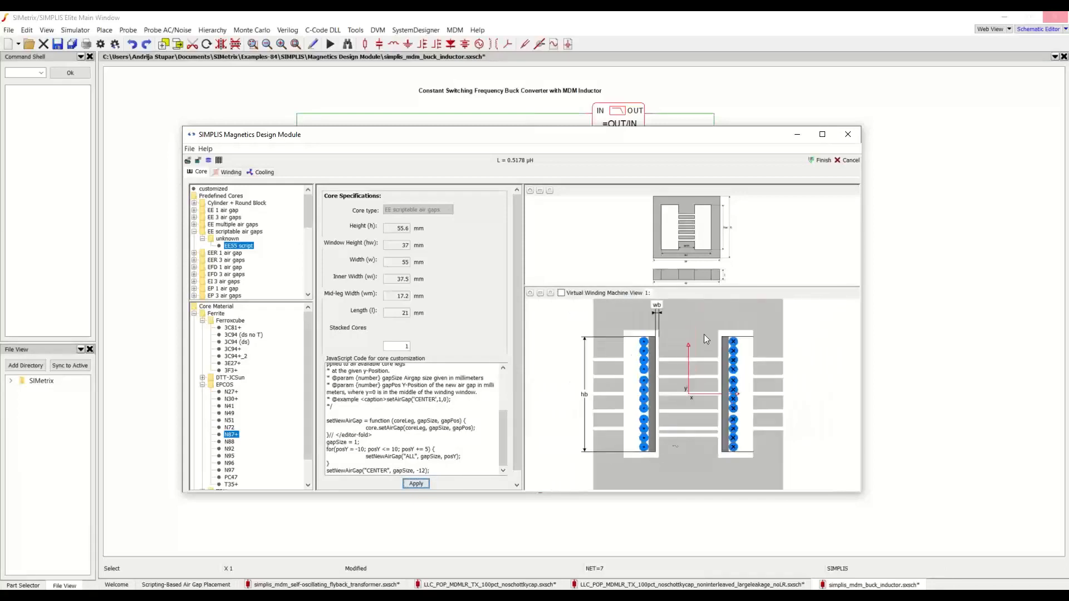
Finish L1's inductor design, simulate the buck converter and bring up L1's loss density by winding in the MDM results
left_click(823, 161)
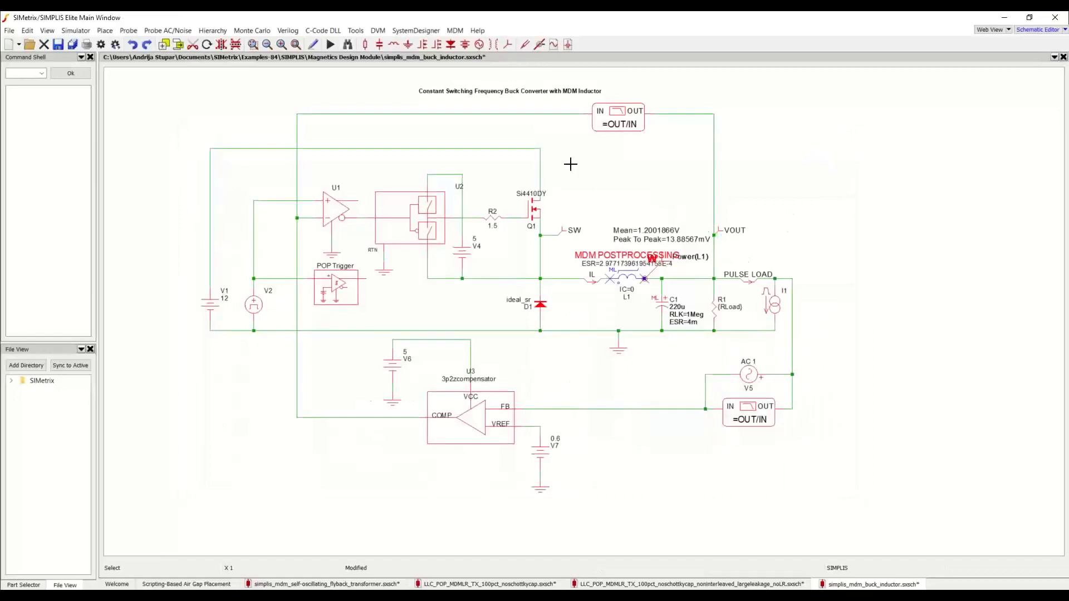
left_click(330, 44)
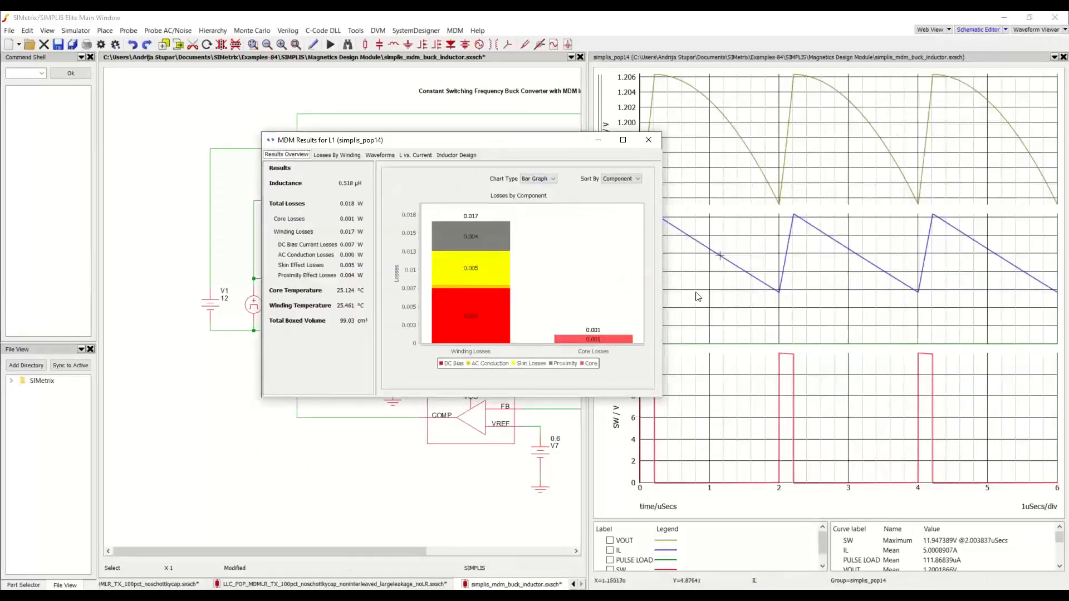
left_click(352, 156)
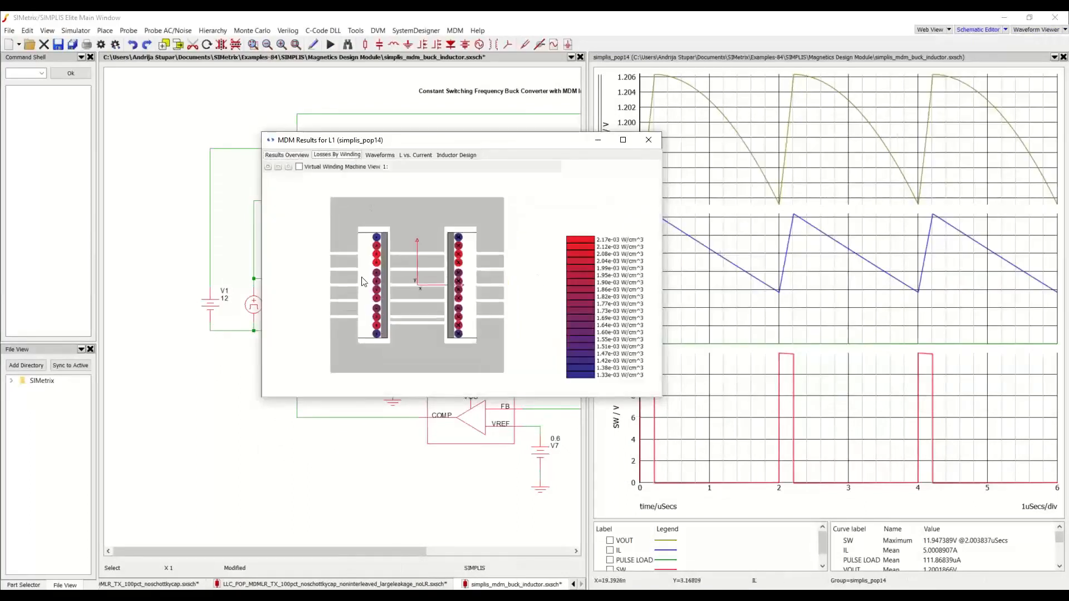
Examine the loss density of L1's individual turns near the air gaps, including a single turn's value
scroll(363, 281, "up", 4)
left_click_drag(429, 282, 439, 281)
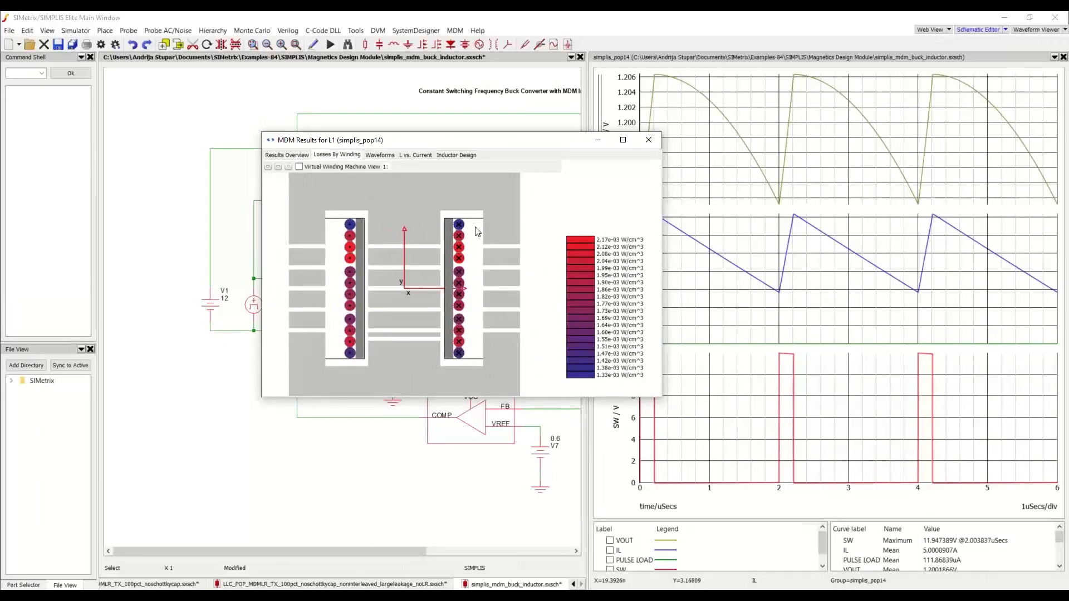
mouse_move(465, 229)
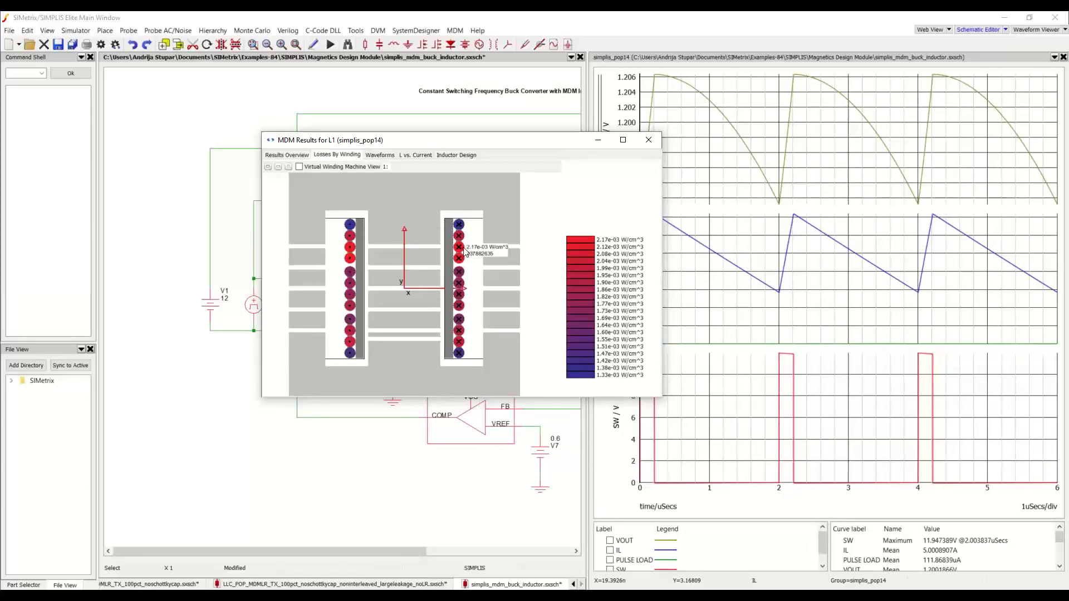
mouse_move(463, 251)
scroll(447, 267, "up", 1)
scroll(448, 284, "down", 1)
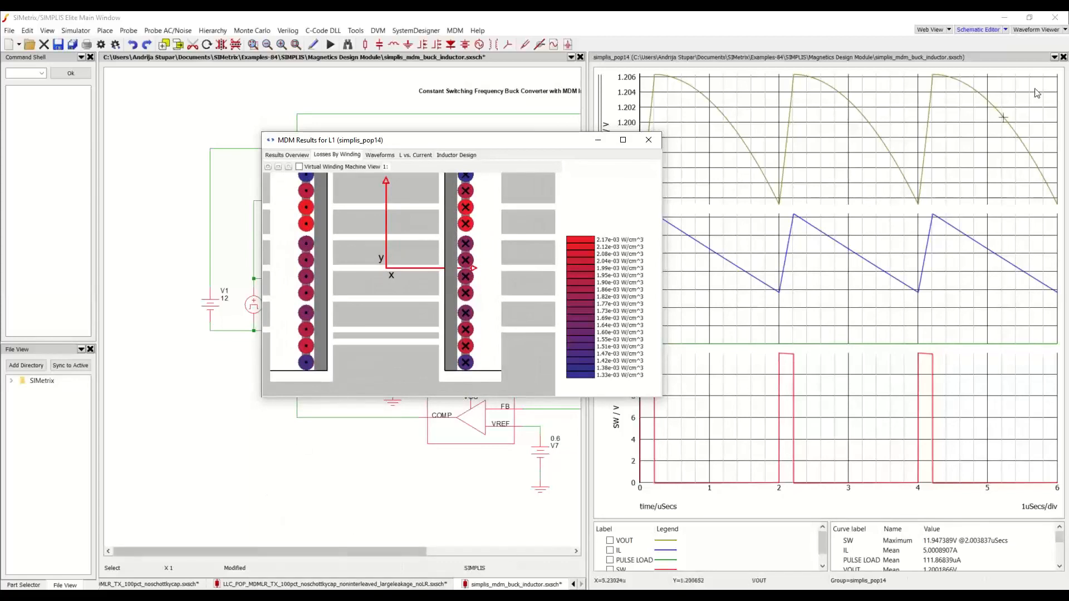
Close the waveform viewer and advance the presentation from Scripting-Based Air Gap Placement to the Version 8.5 Enhancements overview
left_click(1054, 57)
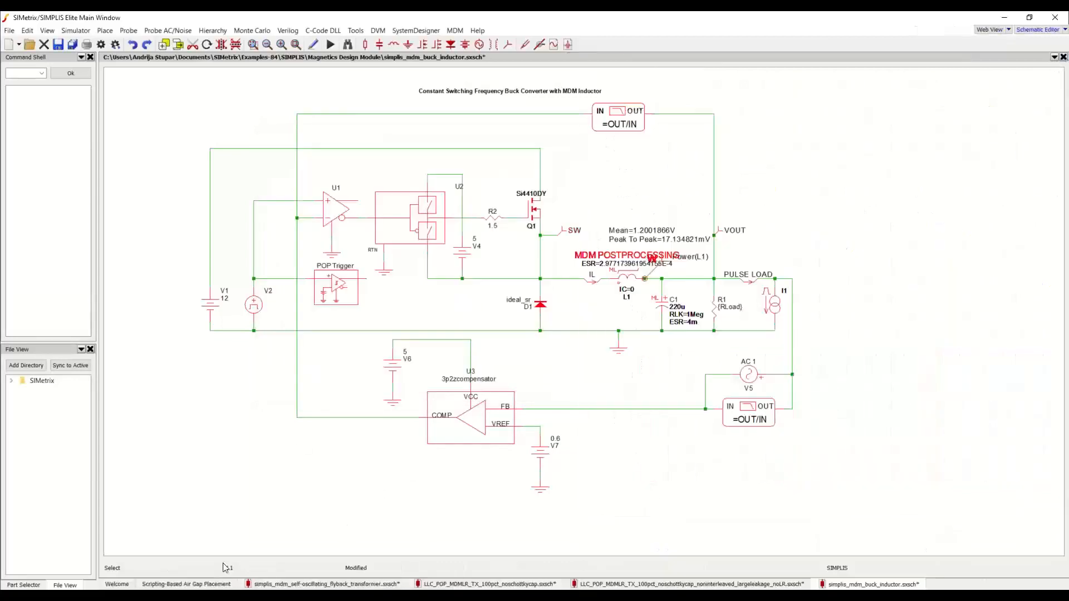
left_click(190, 585)
left_click(609, 518)
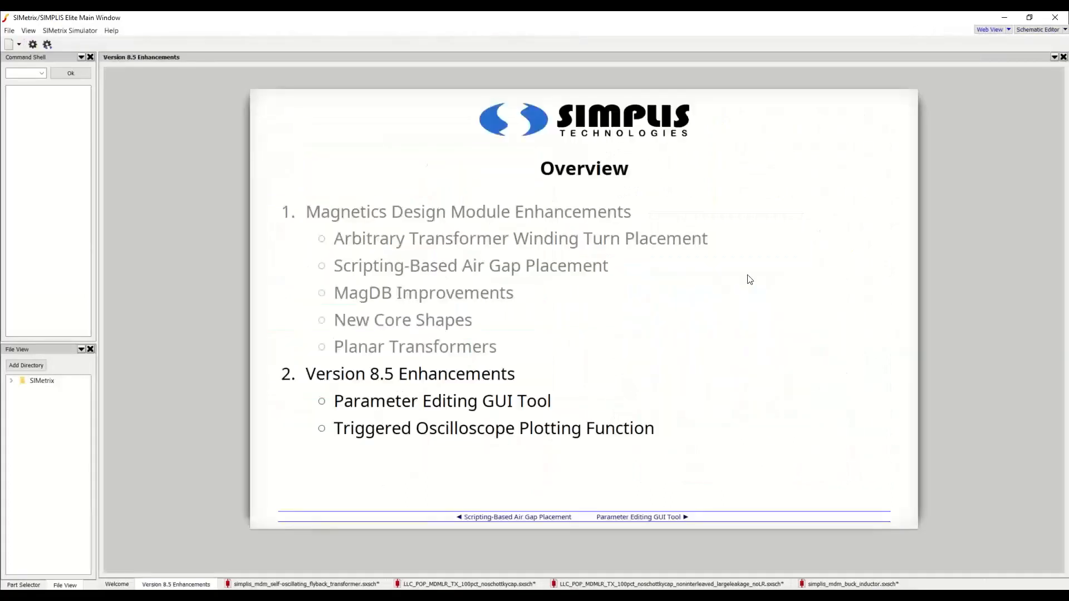
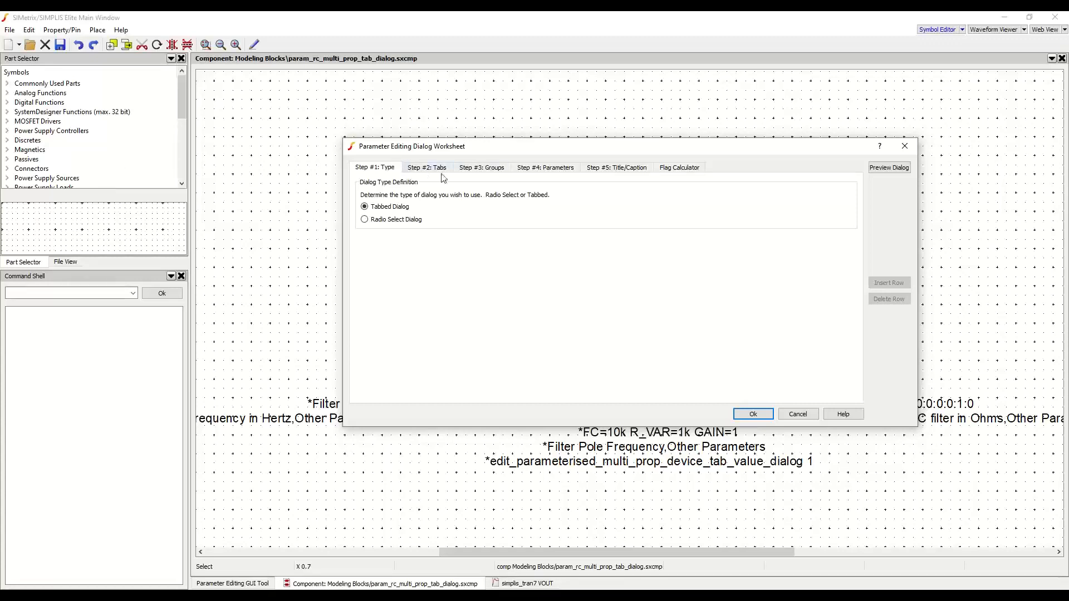
Review the tab, group, parameter and title/caption definitions in the Parameter Editing Dialog Worksheet
left_click(442, 172)
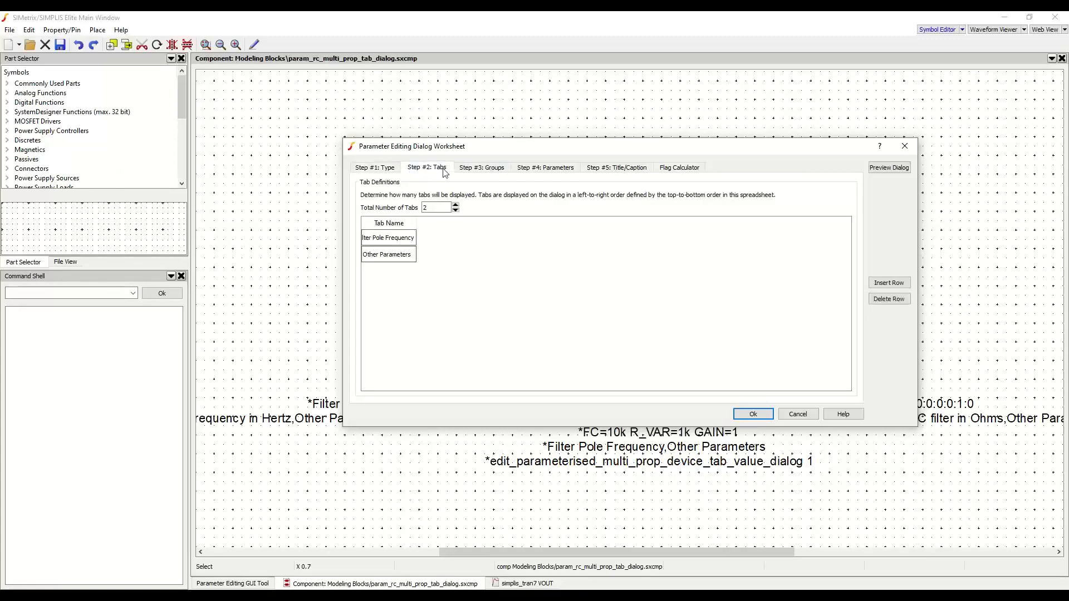
left_click(469, 175)
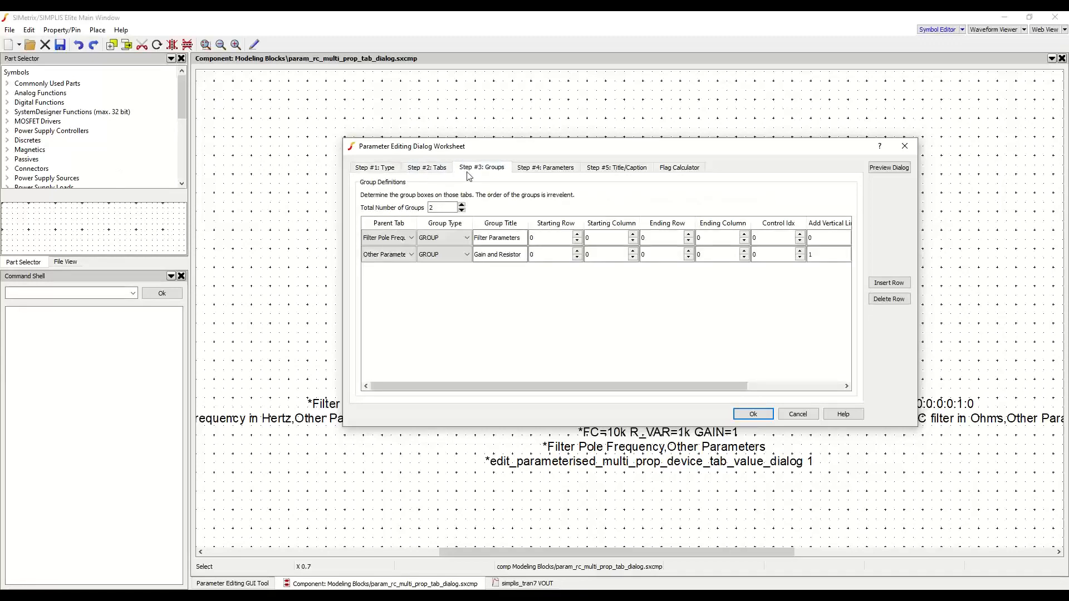
left_click(529, 174)
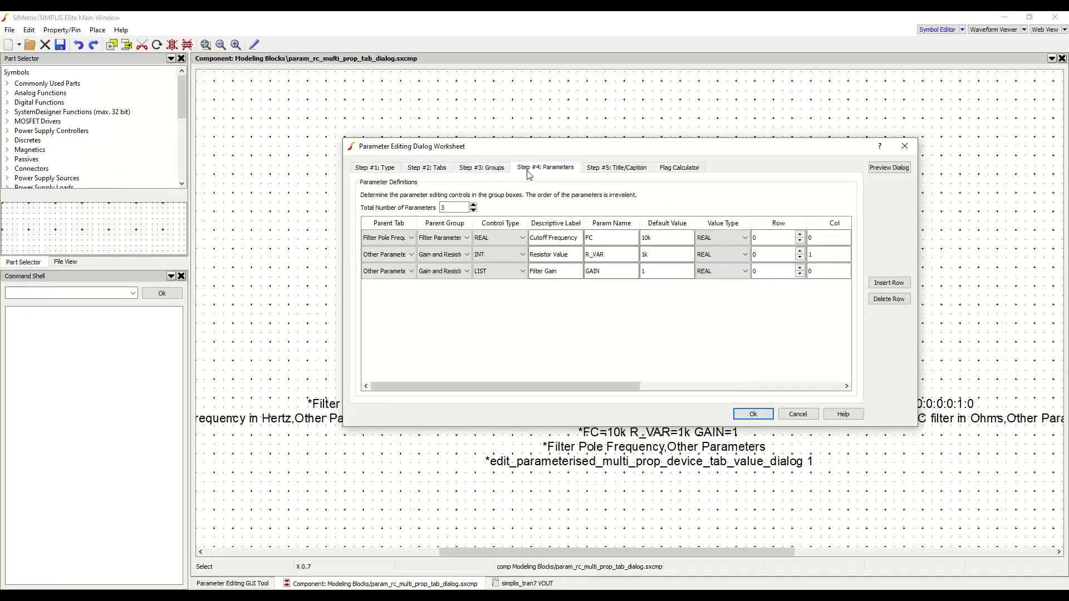
left_click(595, 175)
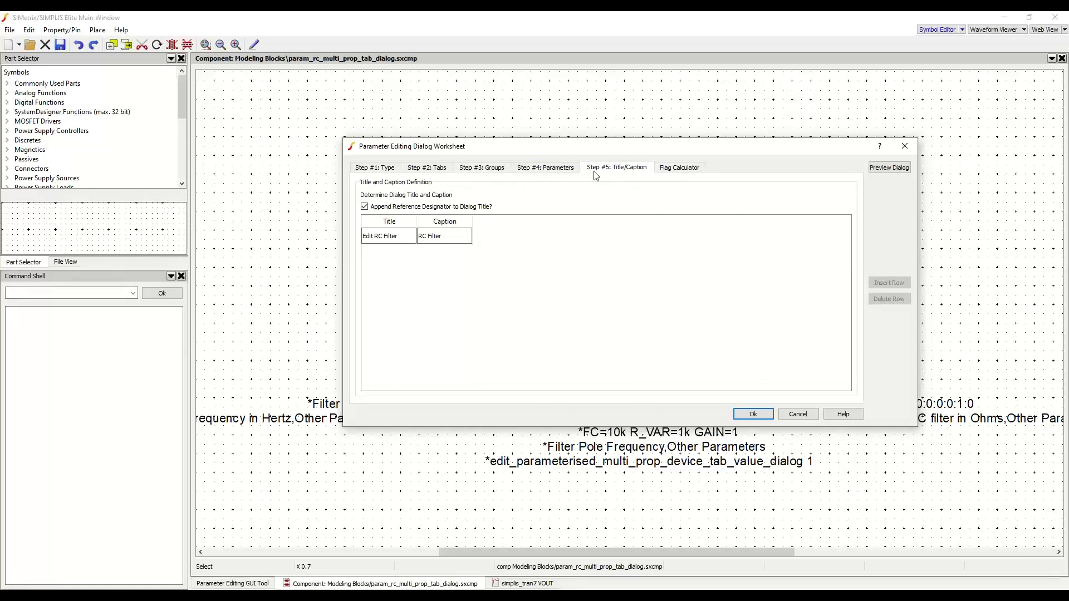
Preview the RC Filter dialog, try the Filter Gain list and Resistor Value control, and cancel the preview
left_click(886, 168)
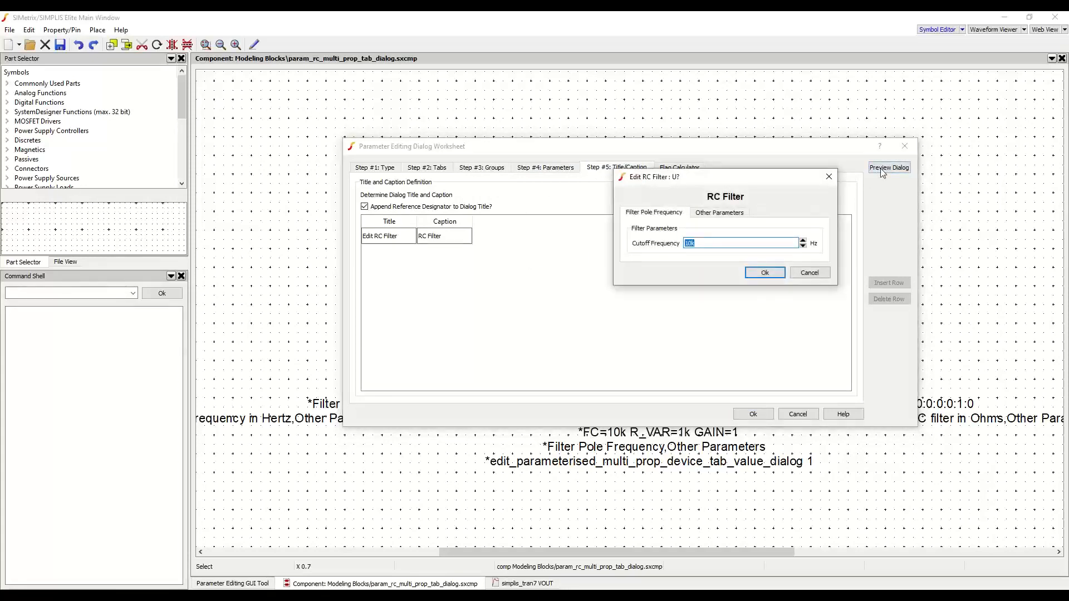
left_click(705, 215)
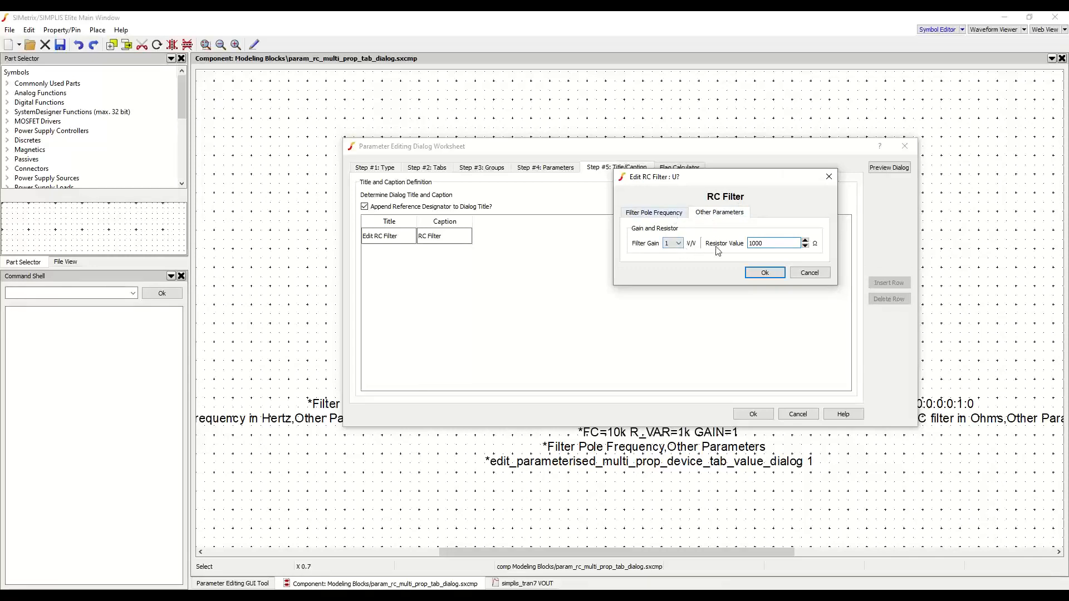
left_click(671, 245)
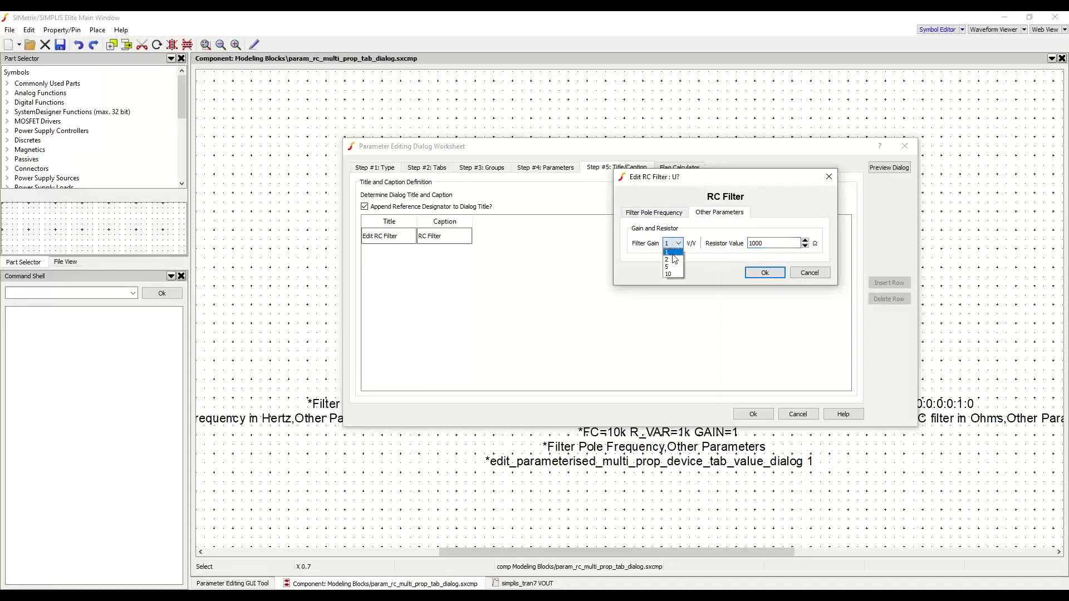
left_click(767, 246)
left_click(805, 240)
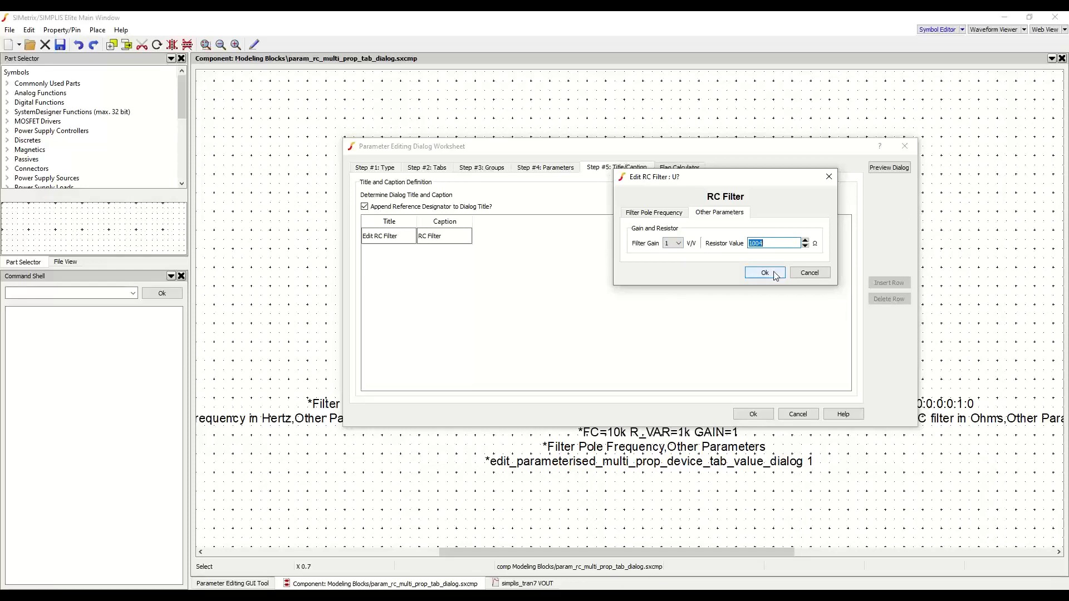
left_click(807, 273)
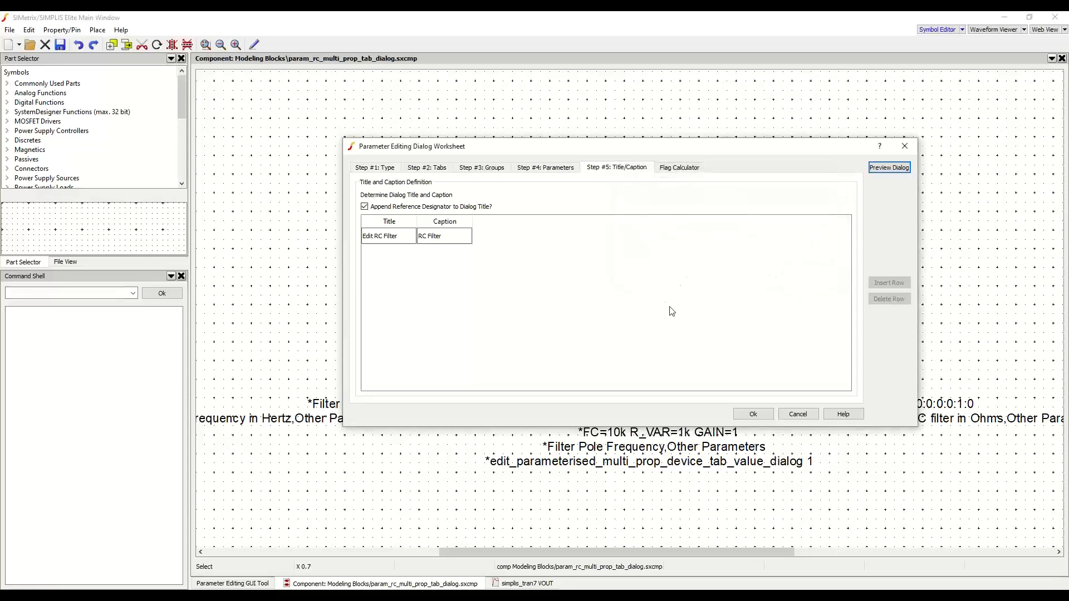
In the parameter definitions, change the Resistor Value and Filter Gain control types to REAL and clear Filter Gain's range
left_click(557, 175)
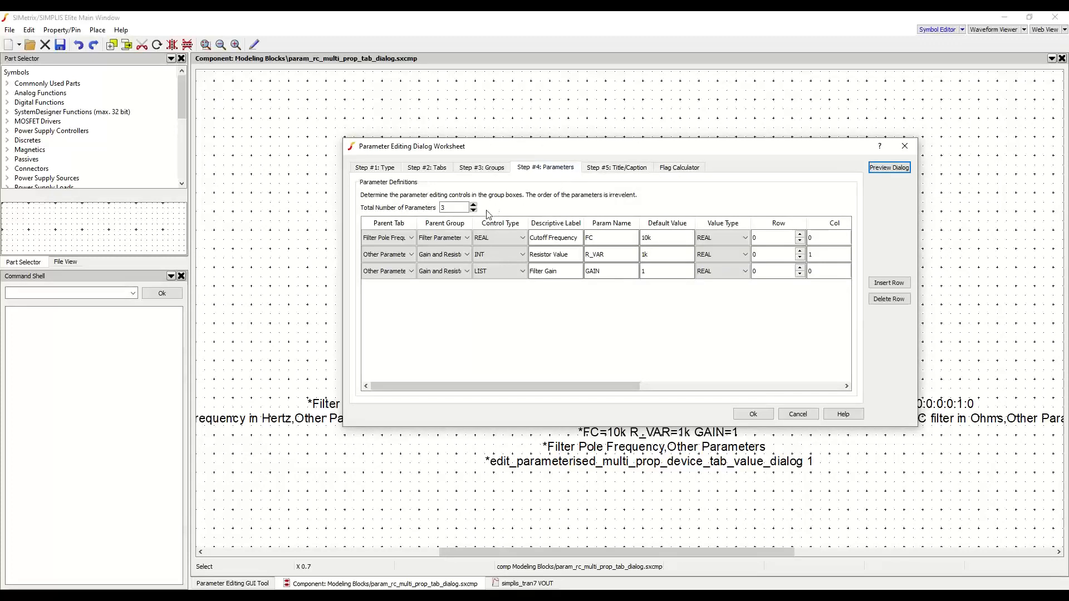
left_click(511, 254)
left_click(508, 270)
left_click(506, 272)
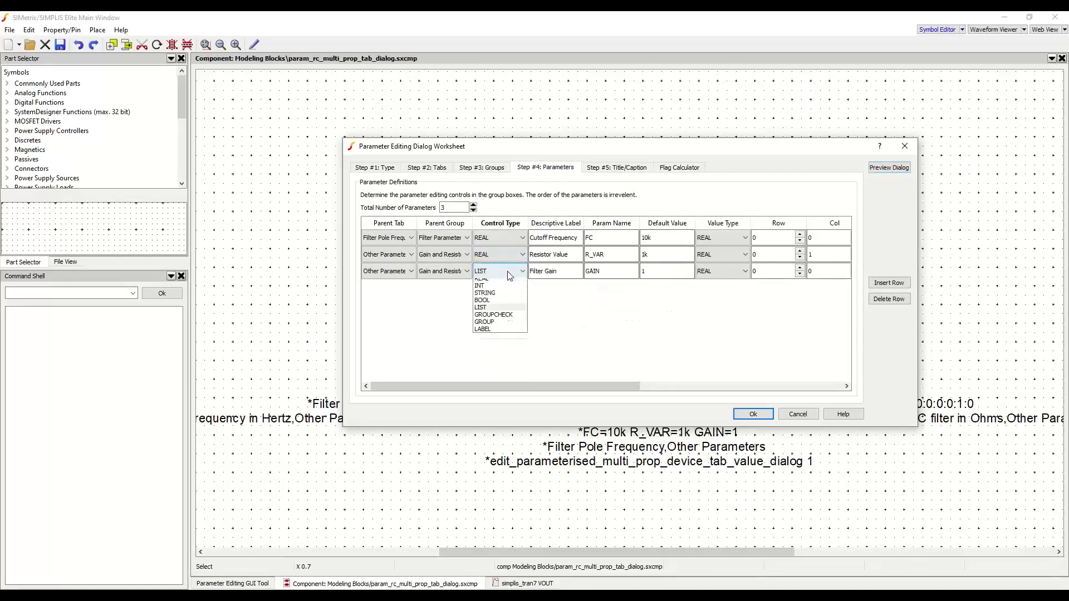
left_click(509, 281)
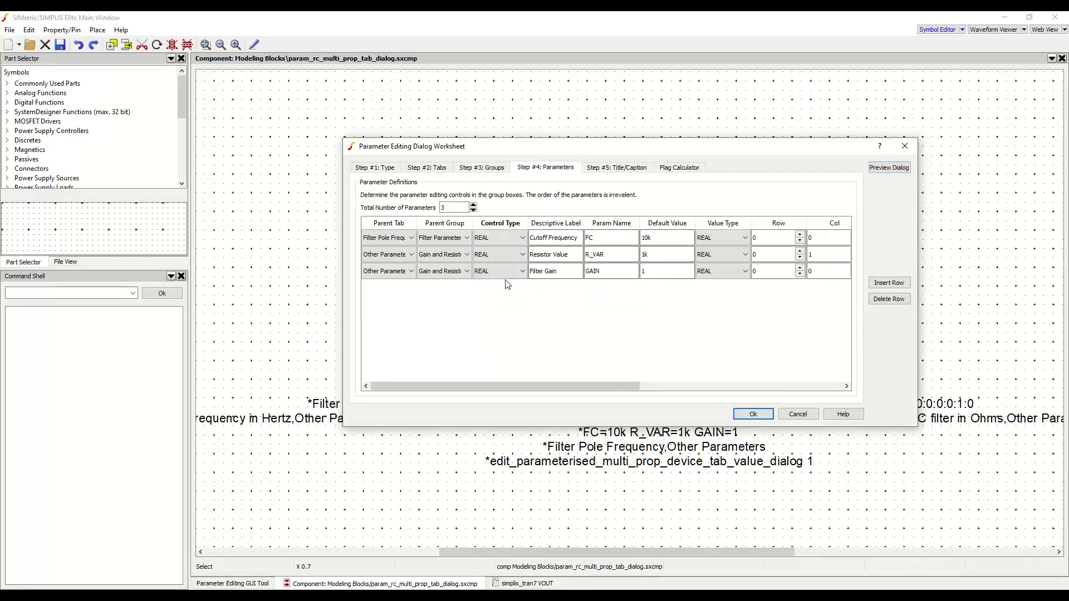
left_click_drag(627, 391, 729, 390)
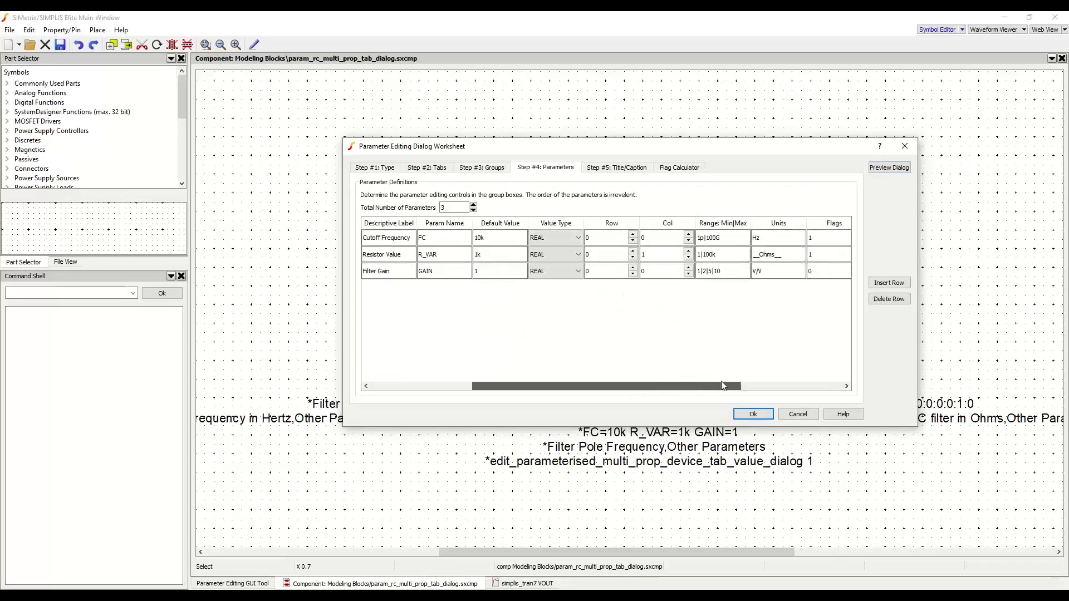
left_click_drag(722, 272, 697, 273)
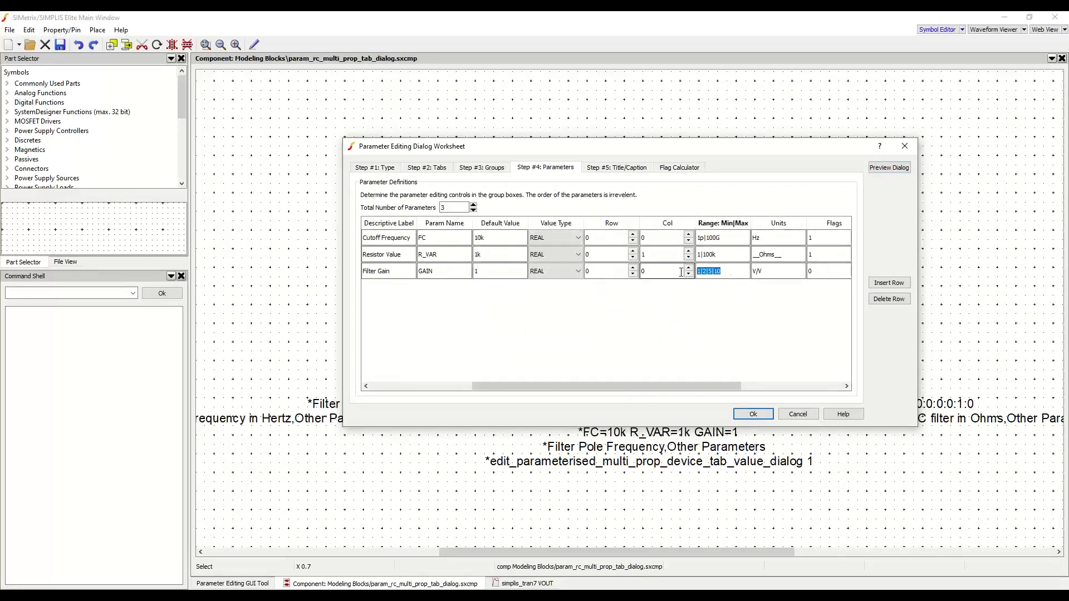
key("BackSpace")
Preview the revised RC Filter dialog, try the Filter Gain and Resistor Value controls, and cancel both the preview and the worksheet
left_click(889, 167)
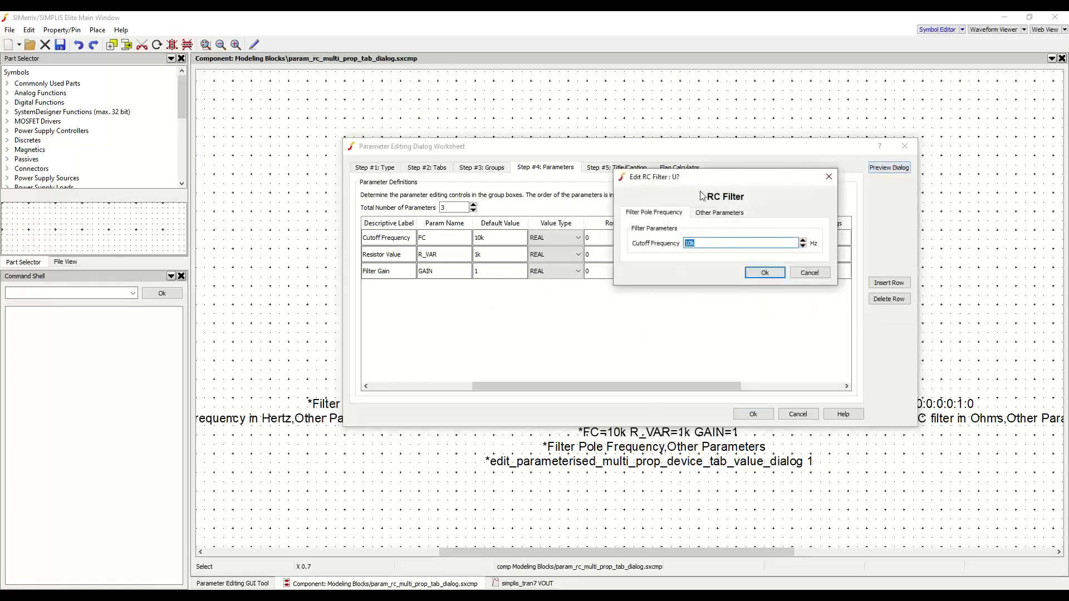
left_click(710, 215)
left_click(699, 240)
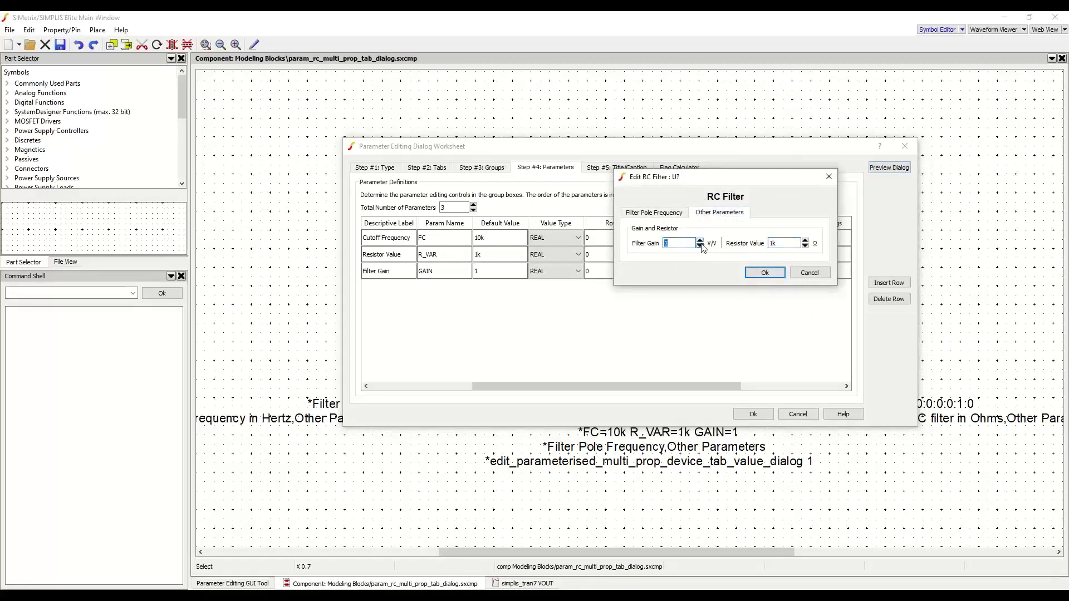
left_click(806, 240)
left_click(807, 272)
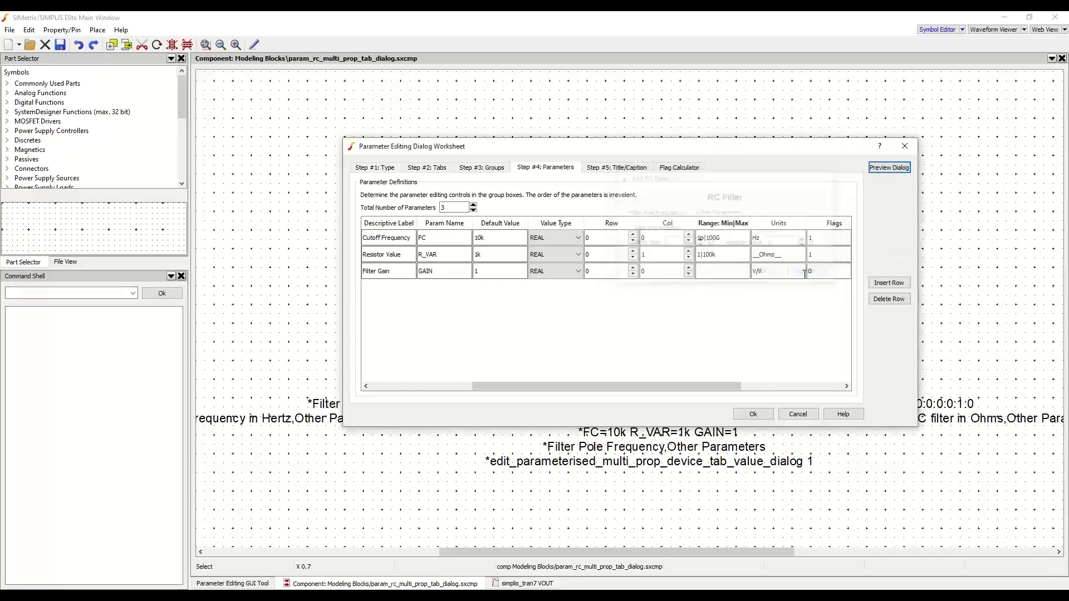
left_click(793, 413)
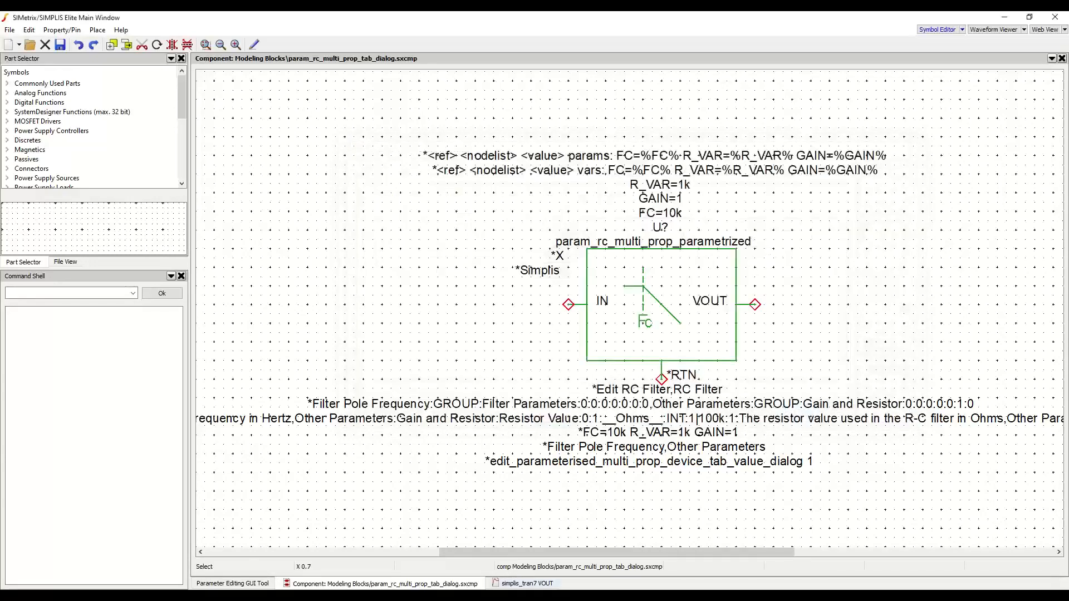
Advance the presentation to the Triggered Oscilloscope Plotting Function slide and bring up the simplis_tran7 VOUT waveforms
left_click(245, 584)
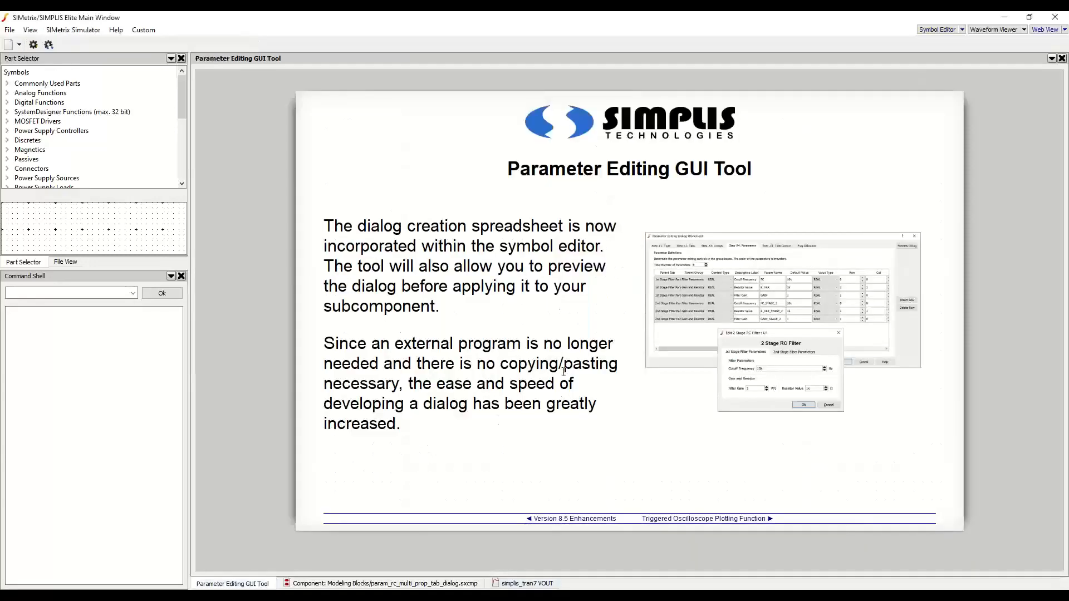
left_click(694, 524)
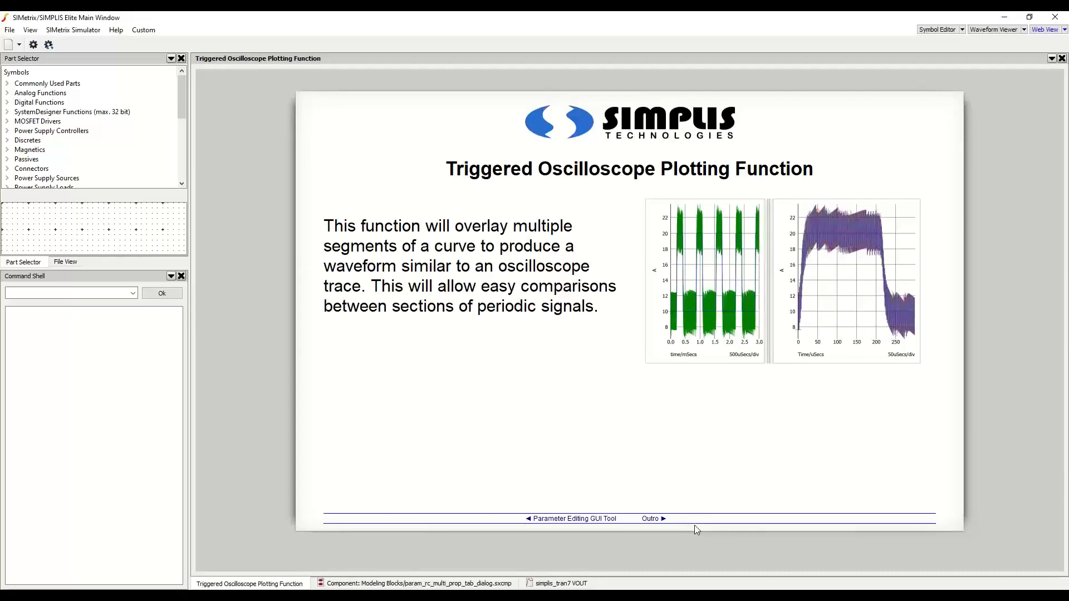
left_click(565, 584)
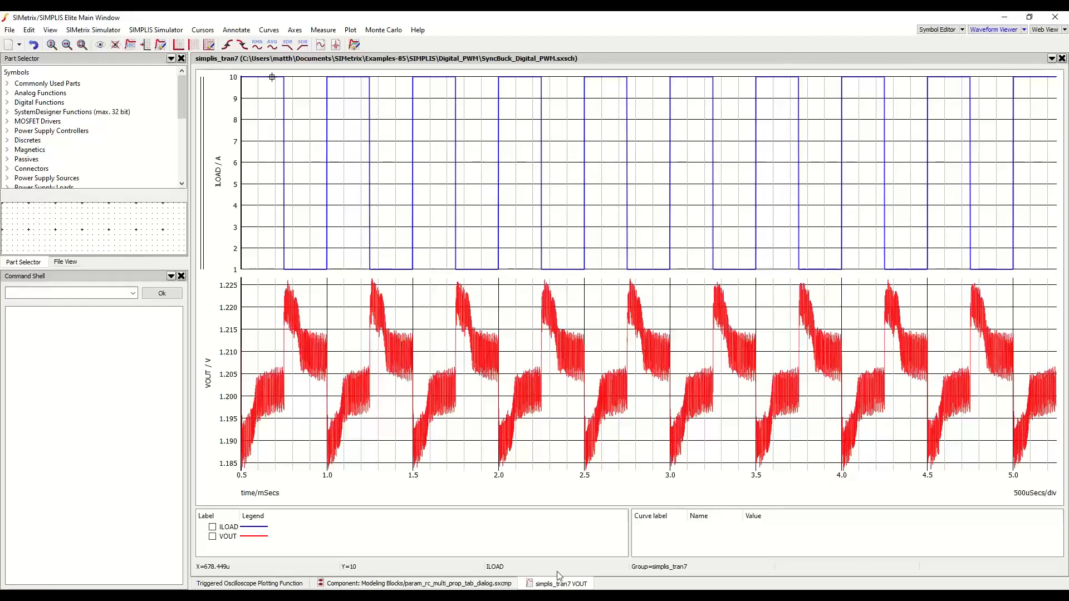
Start an O-Scope View plot with VOUT as the input curve and ILOAD as the trigger curve
left_click(351, 29)
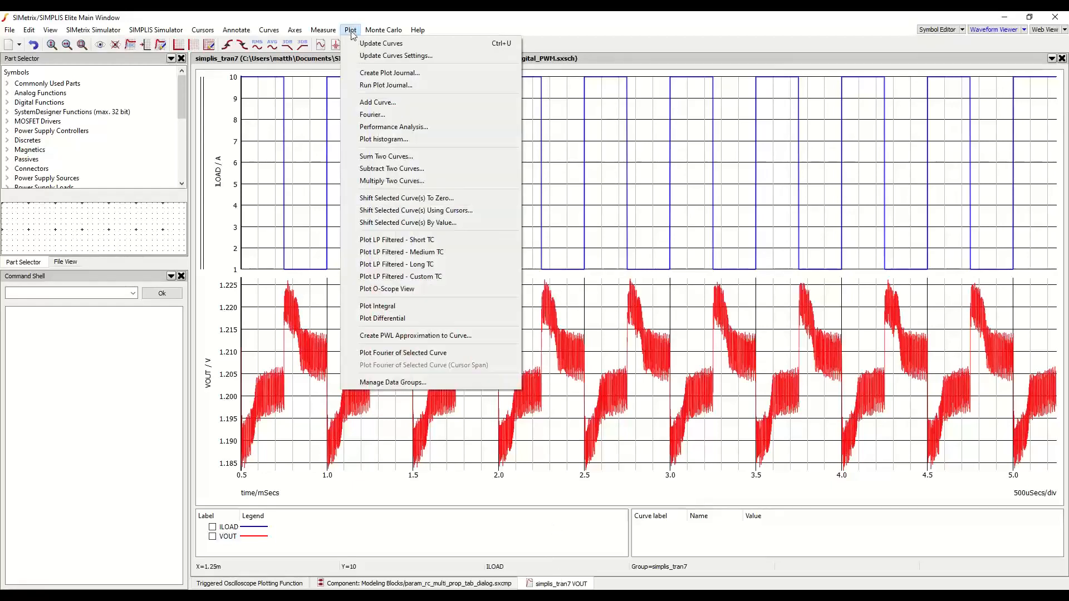
left_click(409, 294)
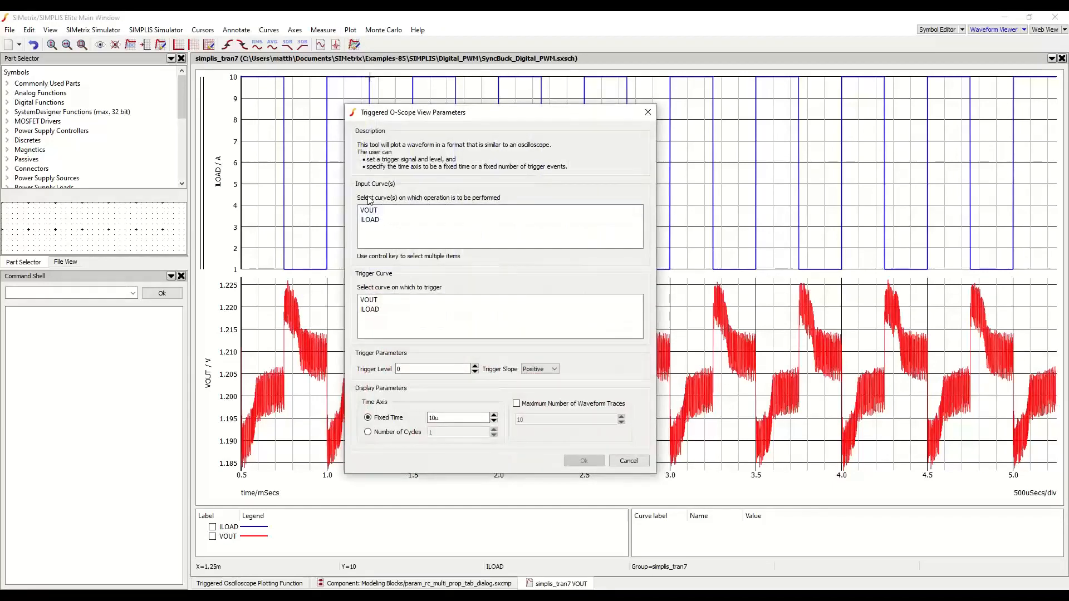
left_click(375, 215)
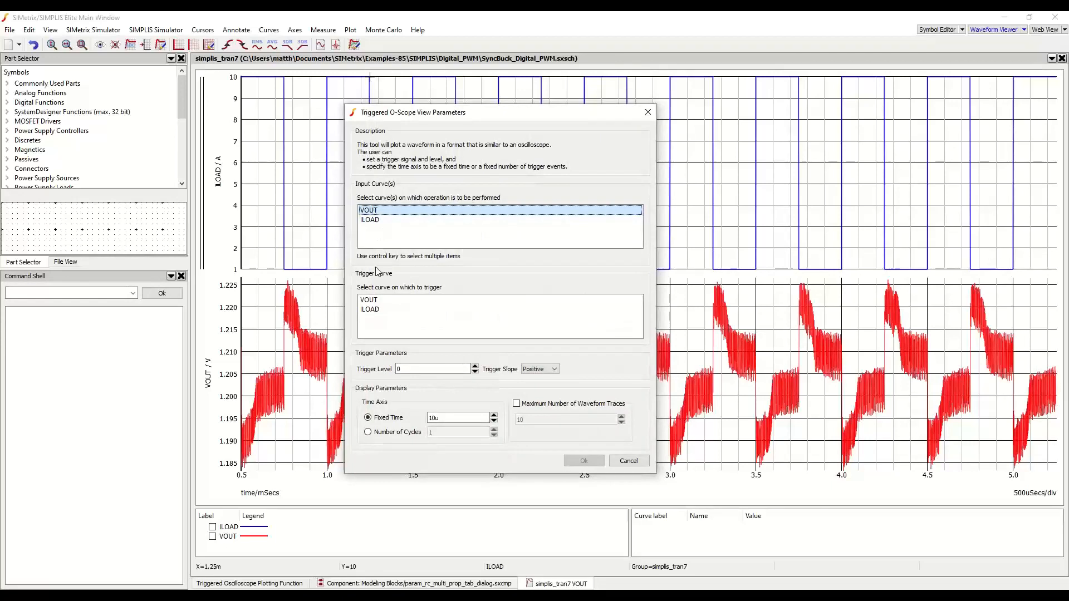
left_click(380, 310)
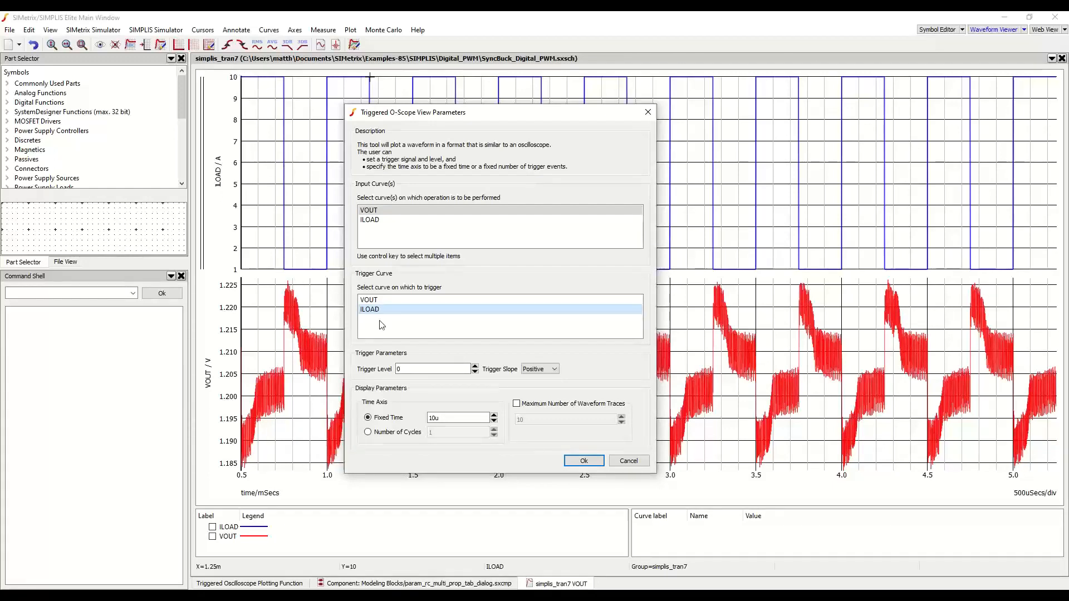
Set the trigger level to 5 and the fixed time axis to 100u, and generate the triggered plot
left_click_drag(419, 371, 331, 368)
type("5")
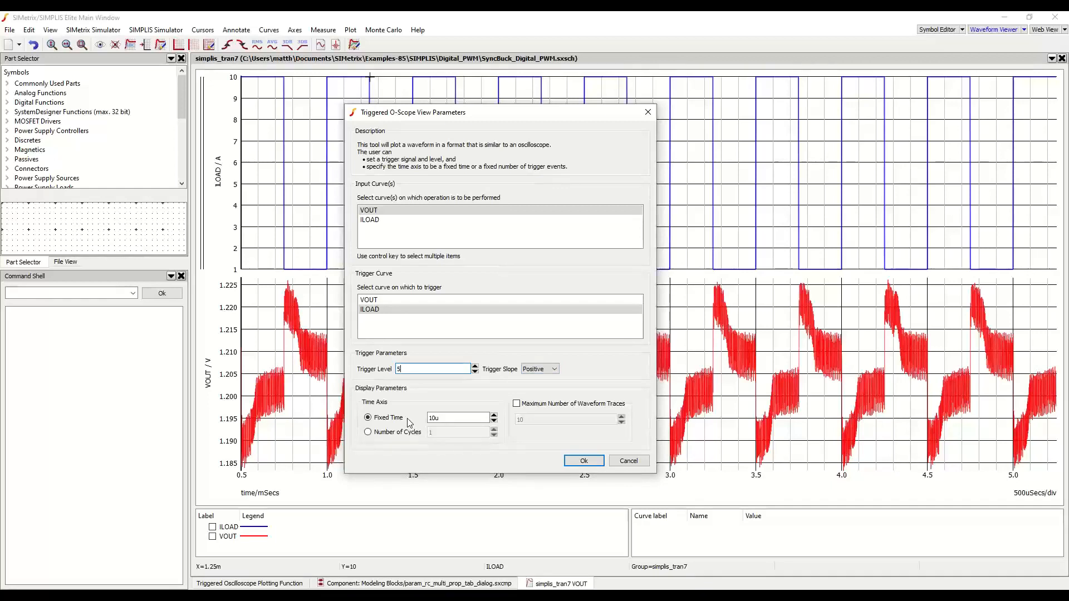
left_click(436, 418)
type("0")
left_click(583, 461)
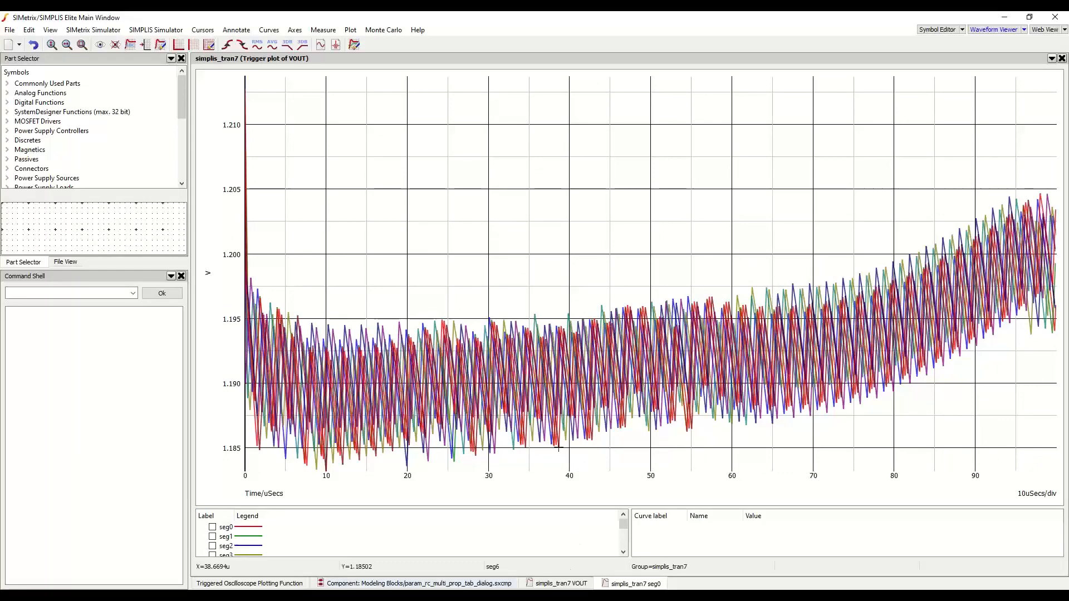
Return to the presentation and advance it to the Outro slide
left_click(249, 584)
left_click(652, 519)
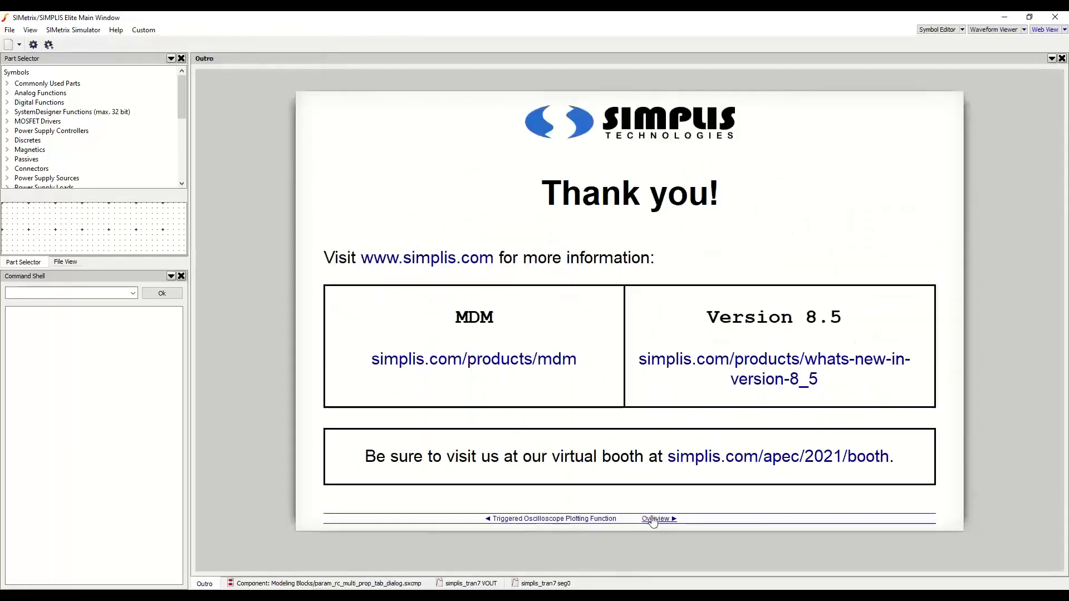